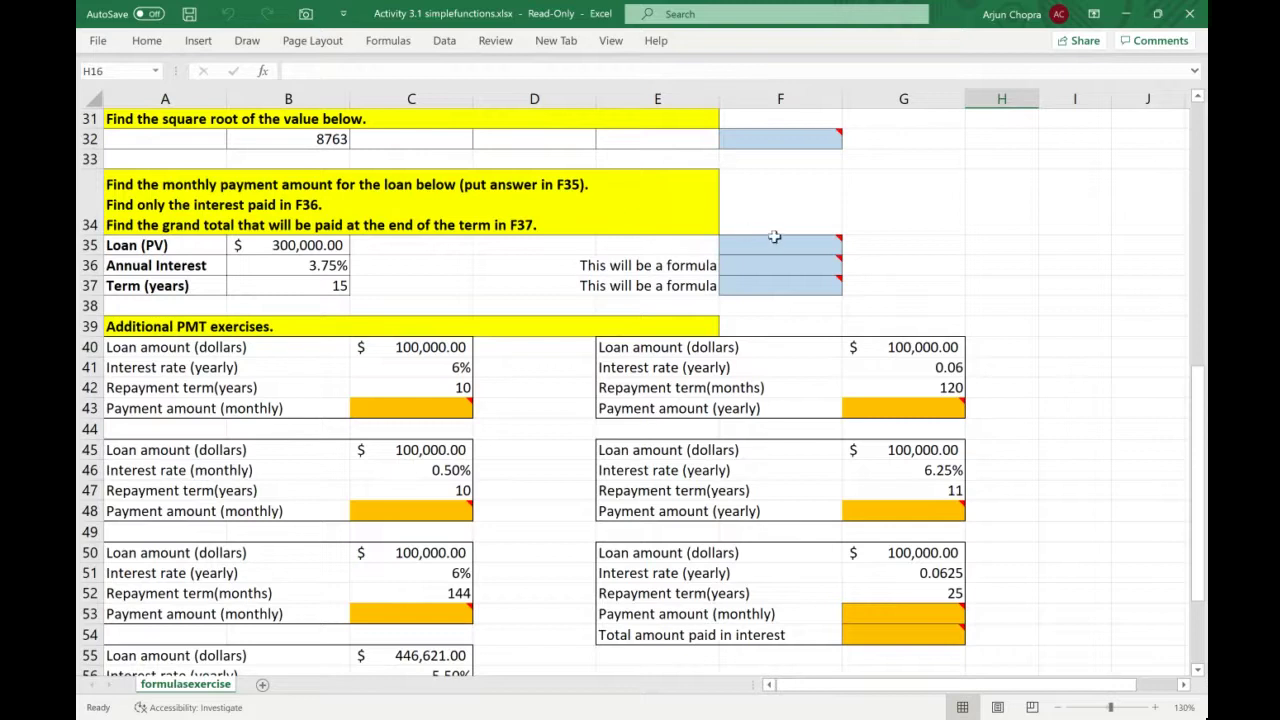
{"action": "mouse_move", "coordinate": [735, 243]}
{"action": "mouse_move", "coordinate": [828, 245]}
{"action": "double_click", "coordinate": [770, 246]}
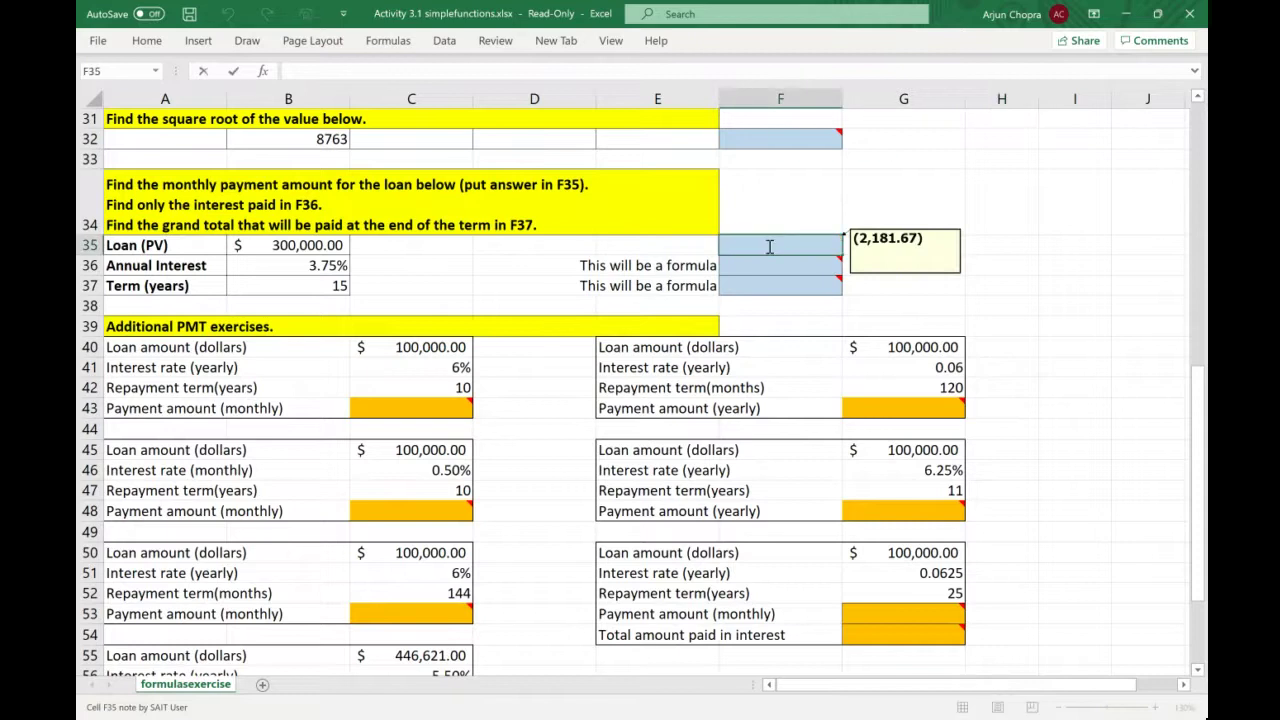
{"action": "type", "text": "="}
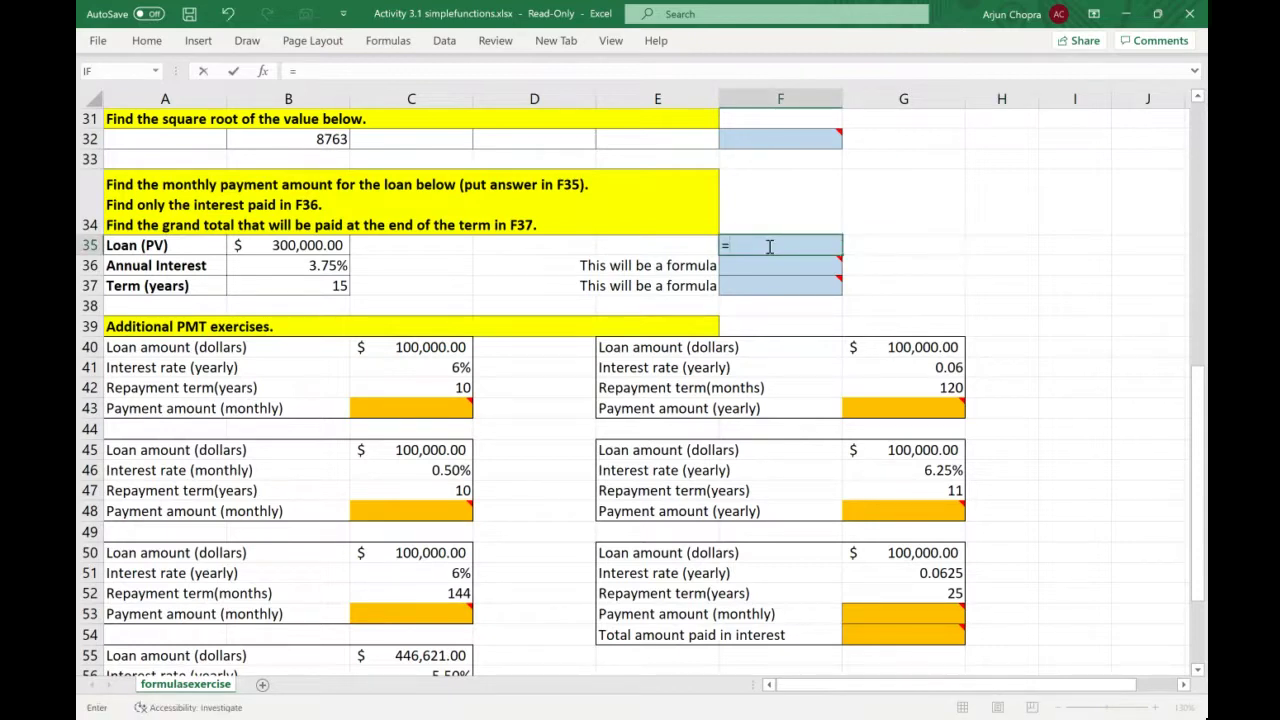
{"action": "type", "text": "p"}
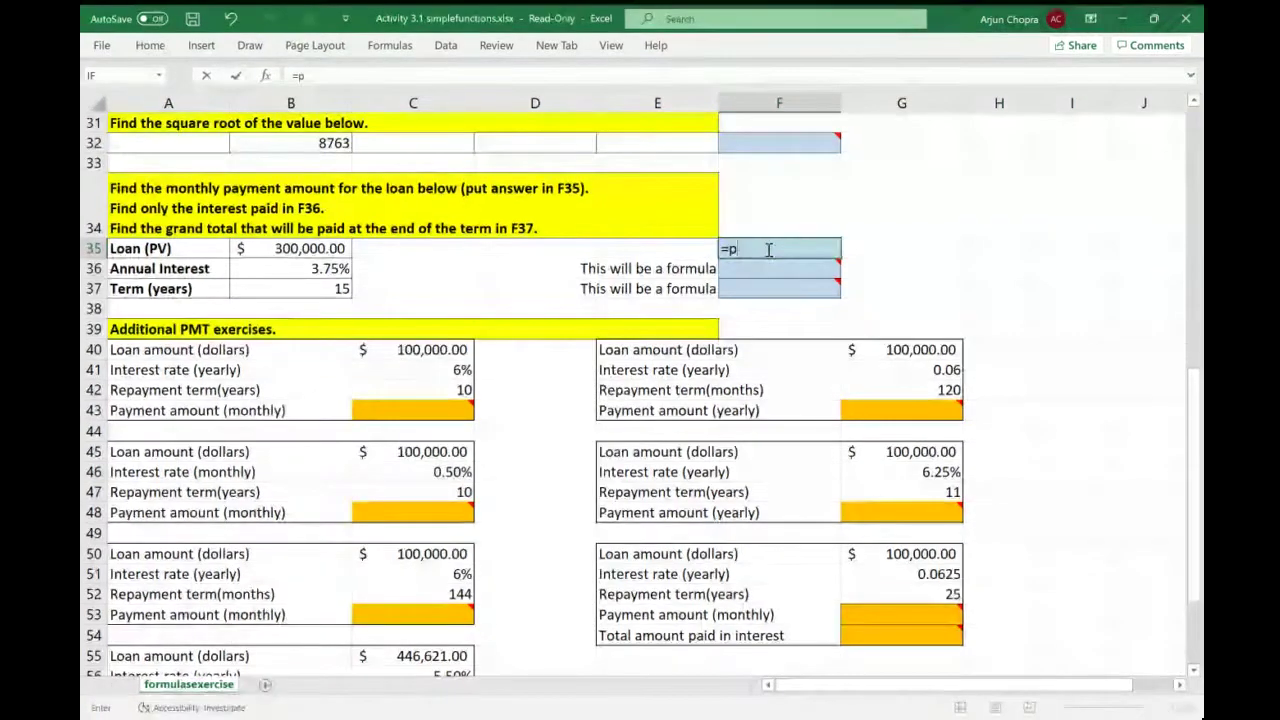
{"action": "type", "text": "m"}
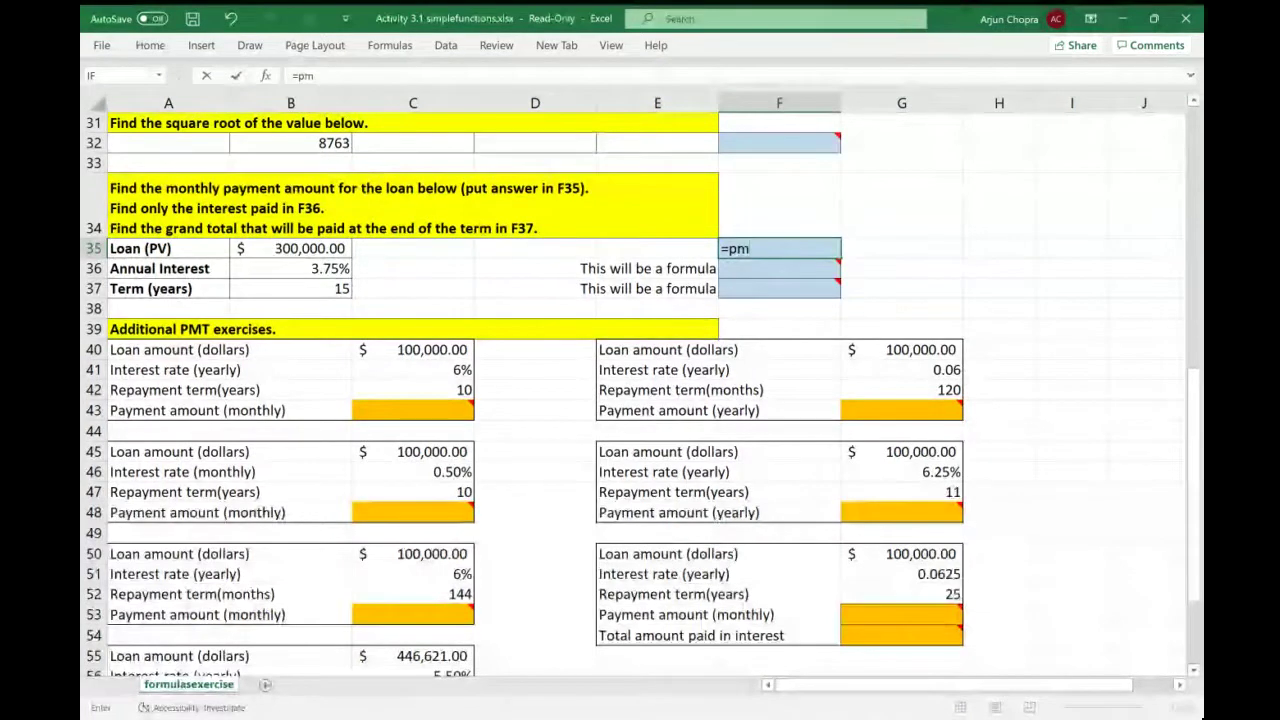
{"action": "key", "text": "Tab"}
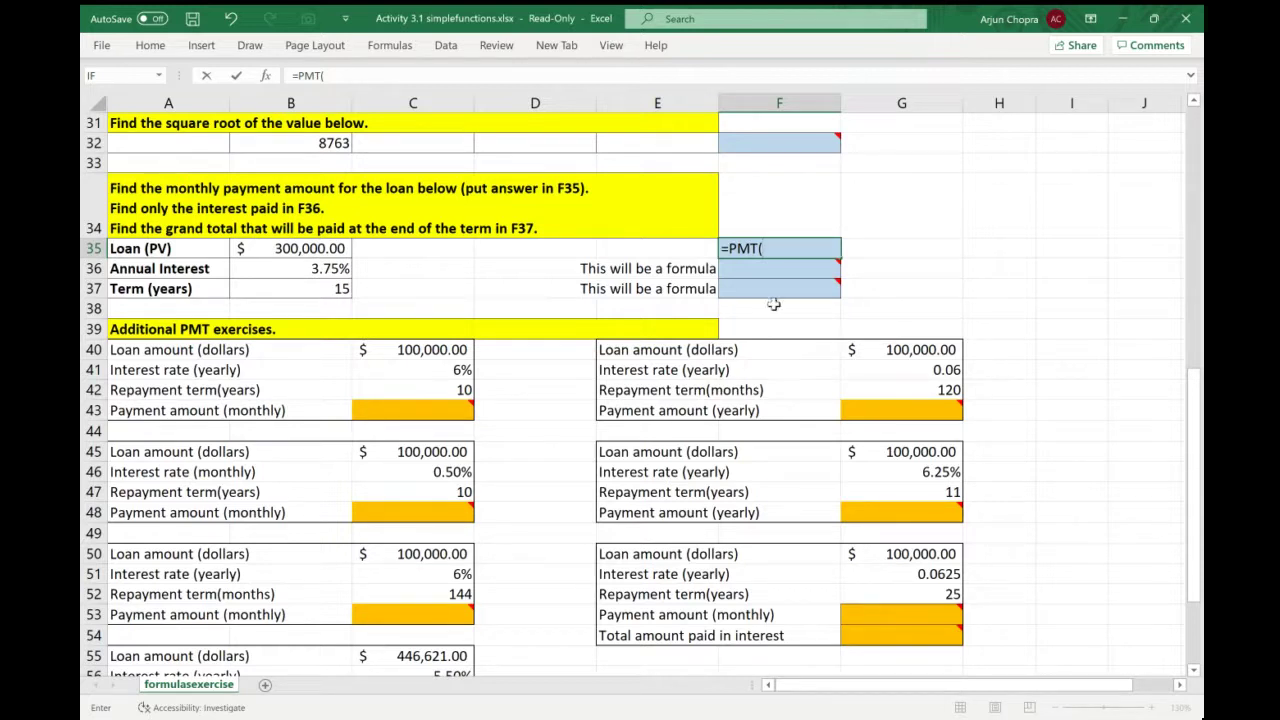
{"action": "left_click", "coordinate": [266, 76]}
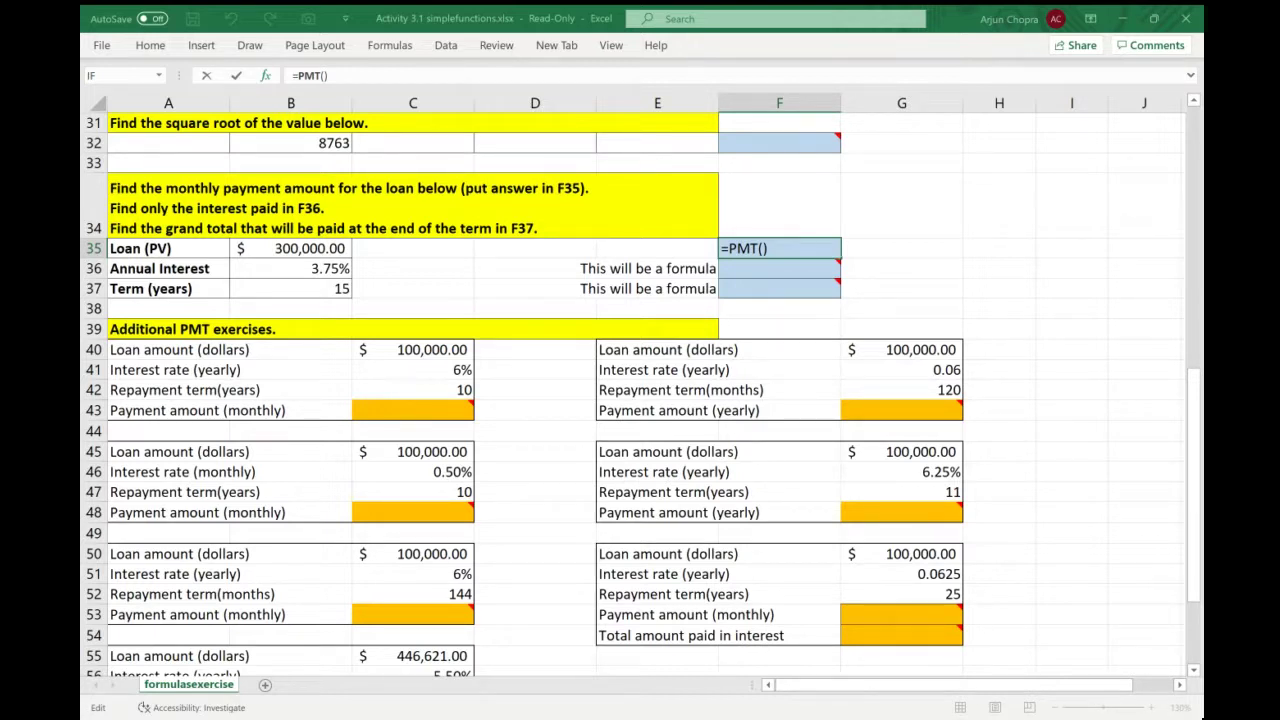
{"action": "key", "text": "Escape"}
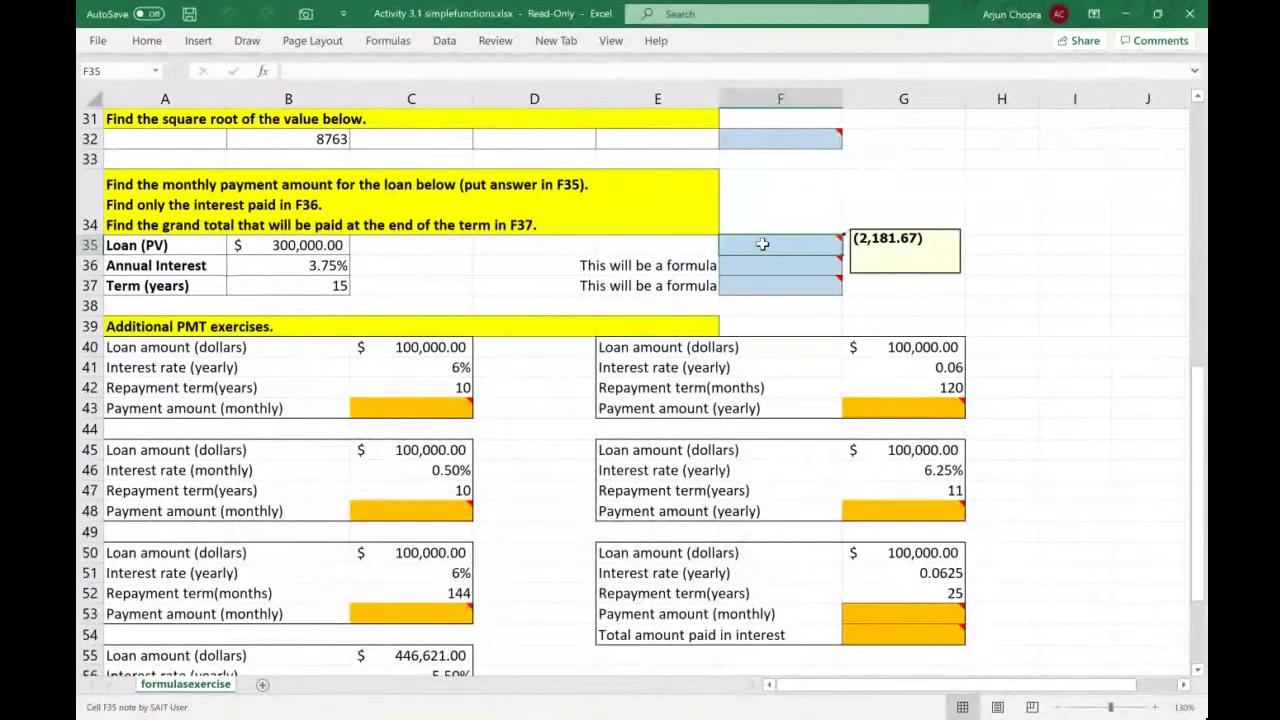
Step: Calculate the loan's monthly payment in F35 with =PMT(B36/12,B37*12,B35)
{"action": "double_click", "coordinate": [762, 244]}
{"action": "type", "text": "="}
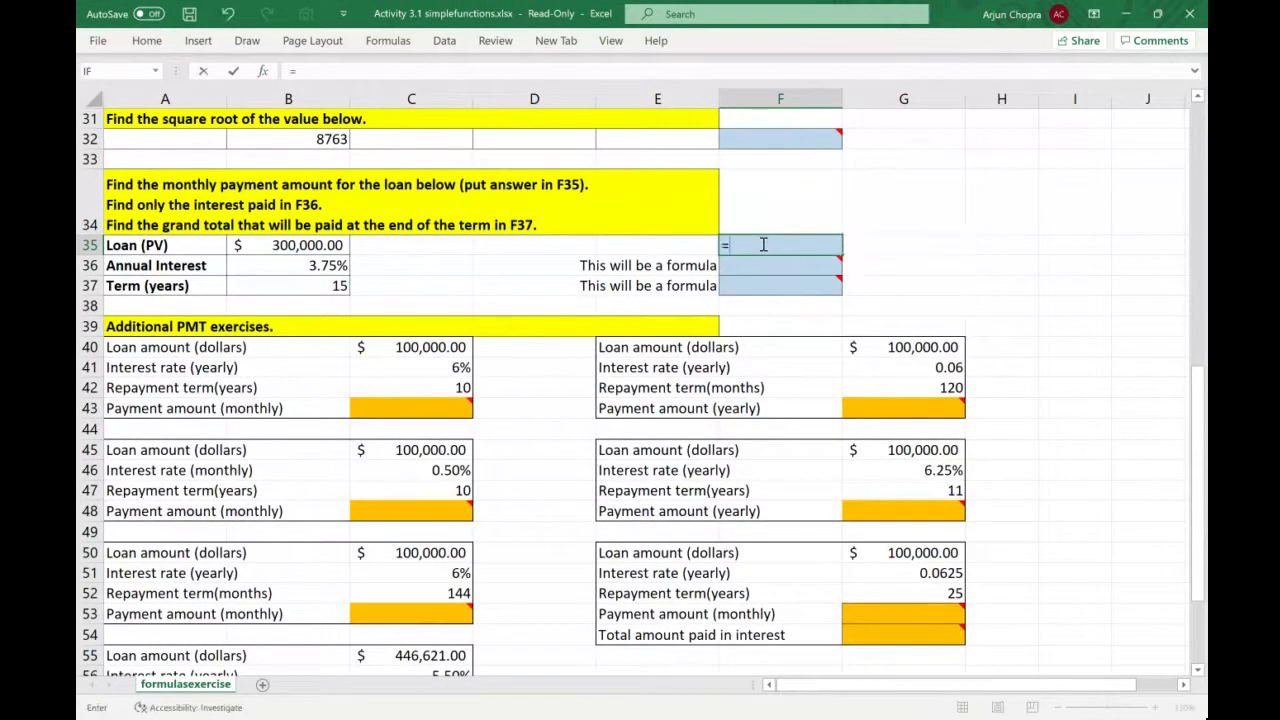
{"action": "type", "text": "p"}
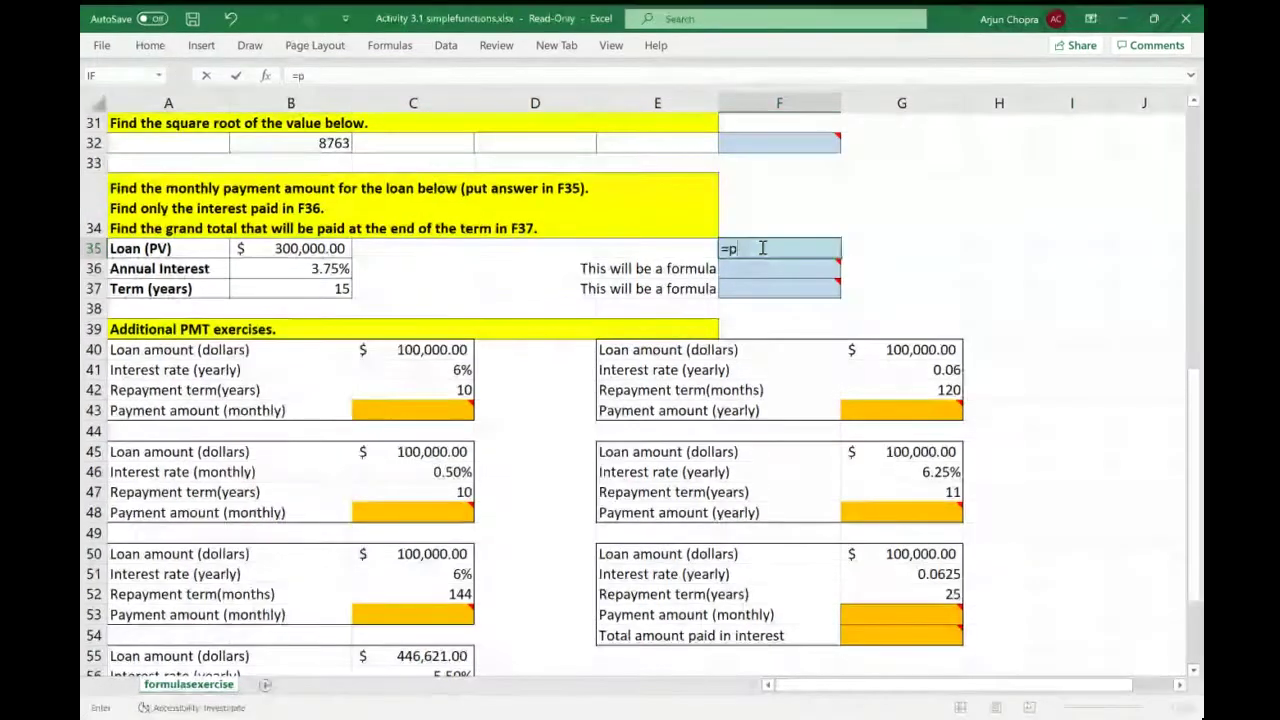
{"action": "type", "text": "mt"}
{"action": "key", "text": "Tab"}
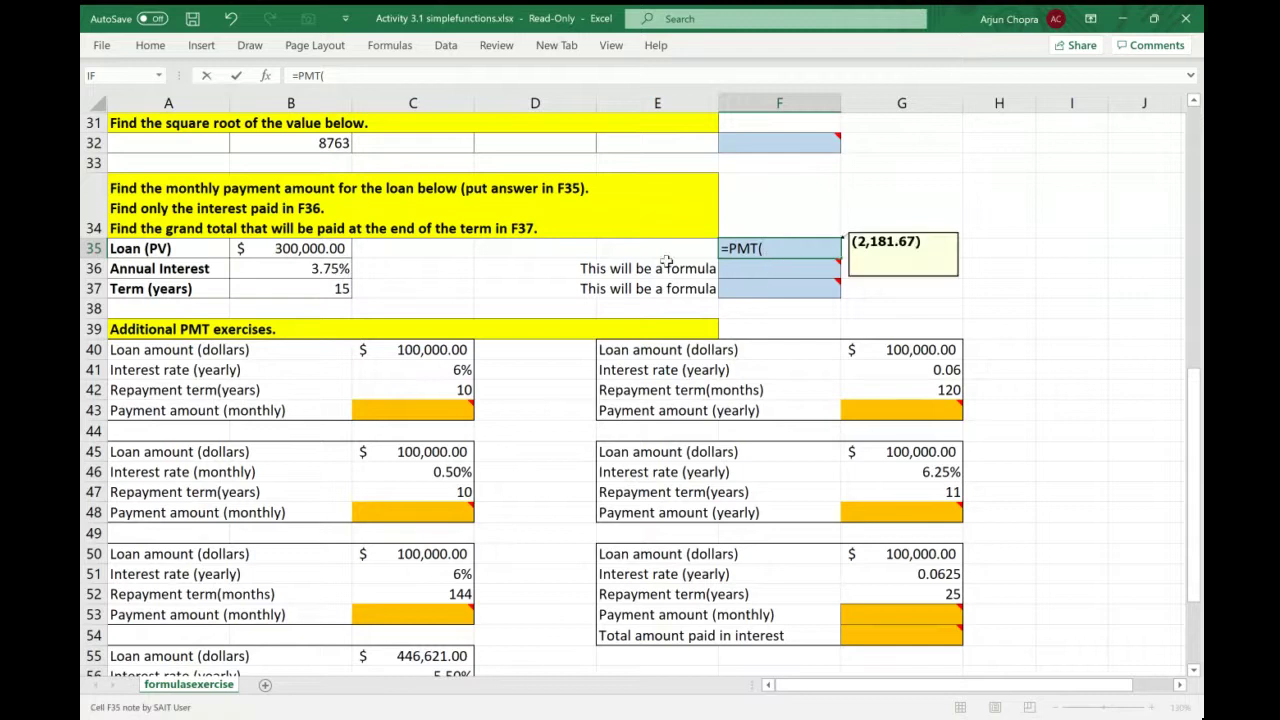
{"action": "left_click", "coordinate": [325, 271]}
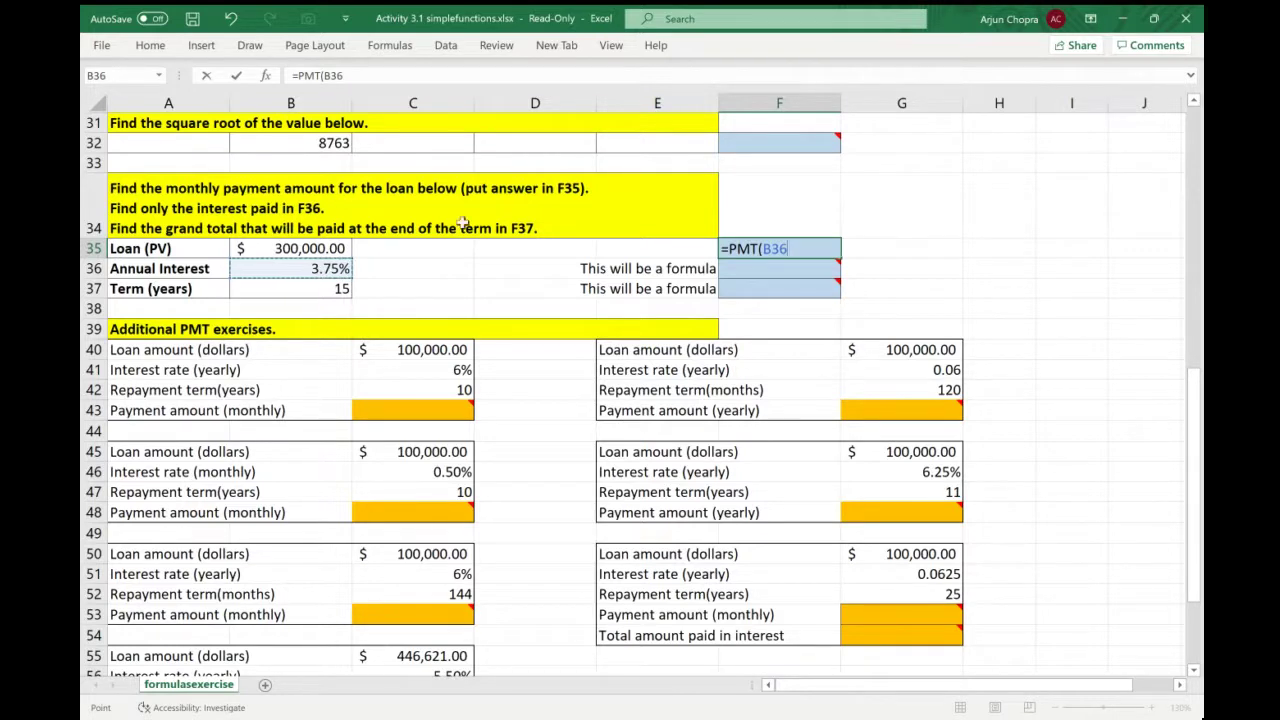
{"action": "type", "text": "/"}
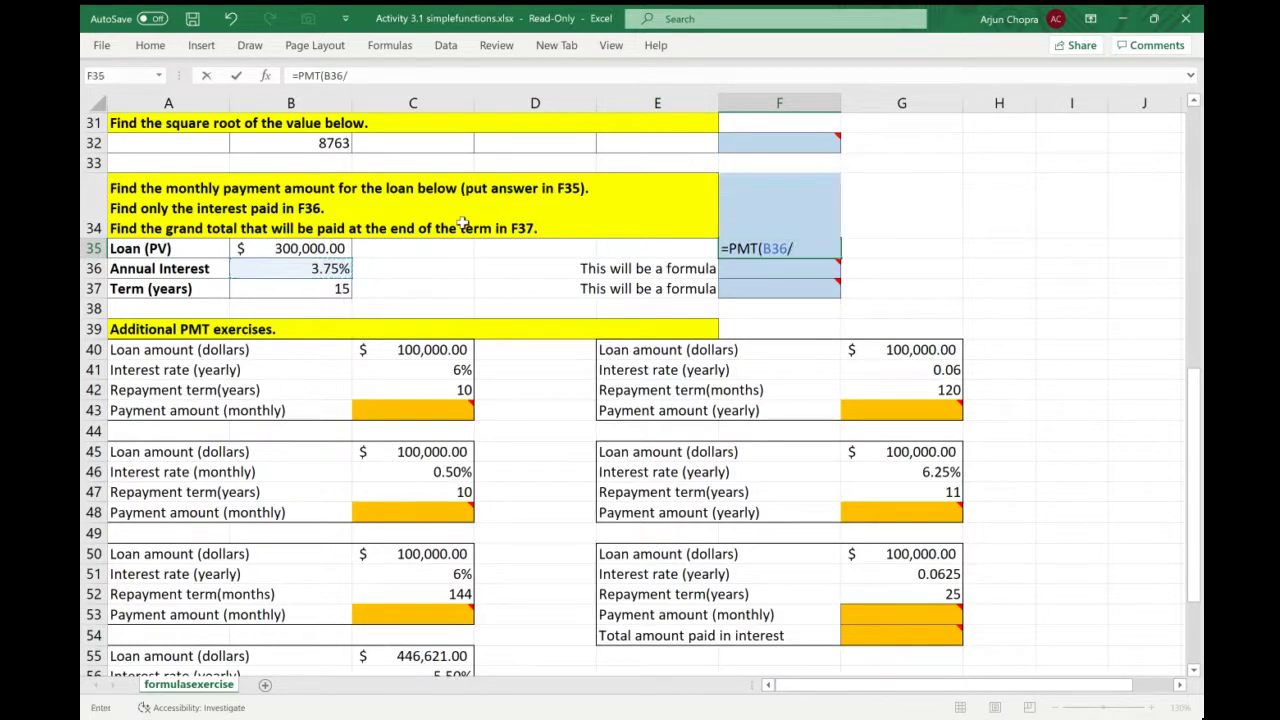
{"action": "type", "text": "12,"}
{"action": "left_click", "coordinate": [324, 289]}
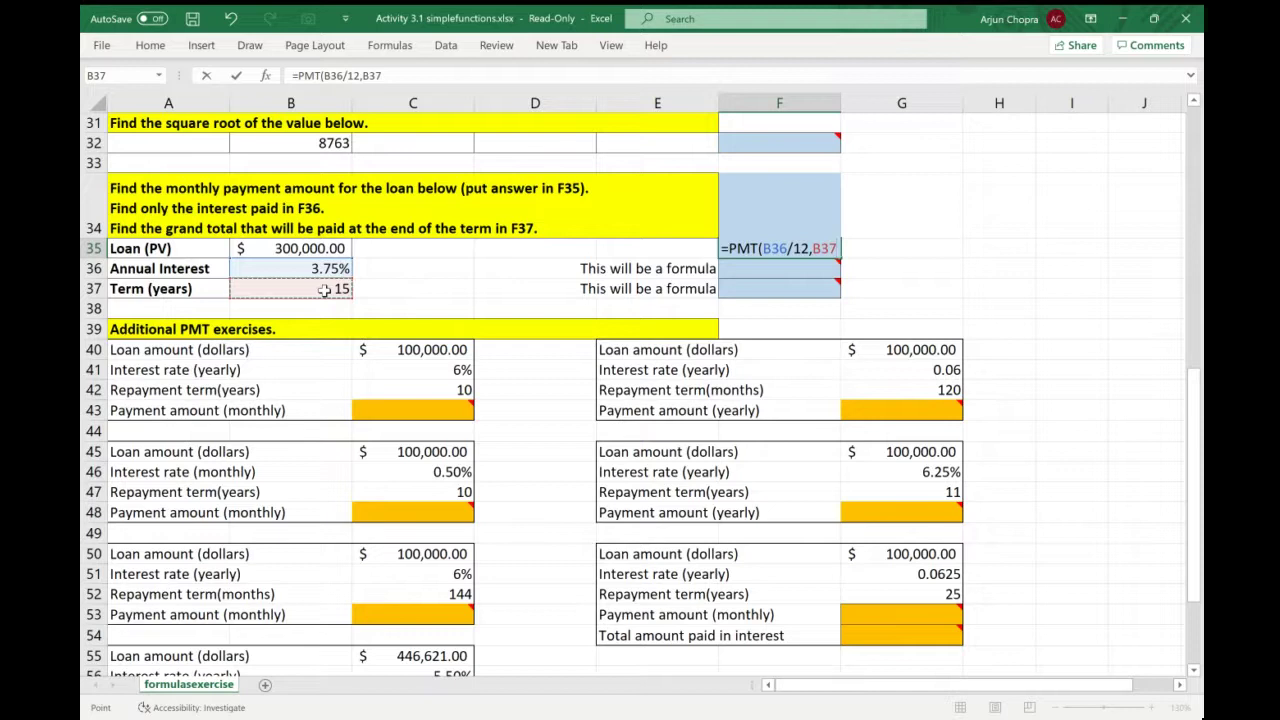
{"action": "type", "text": "*12"}
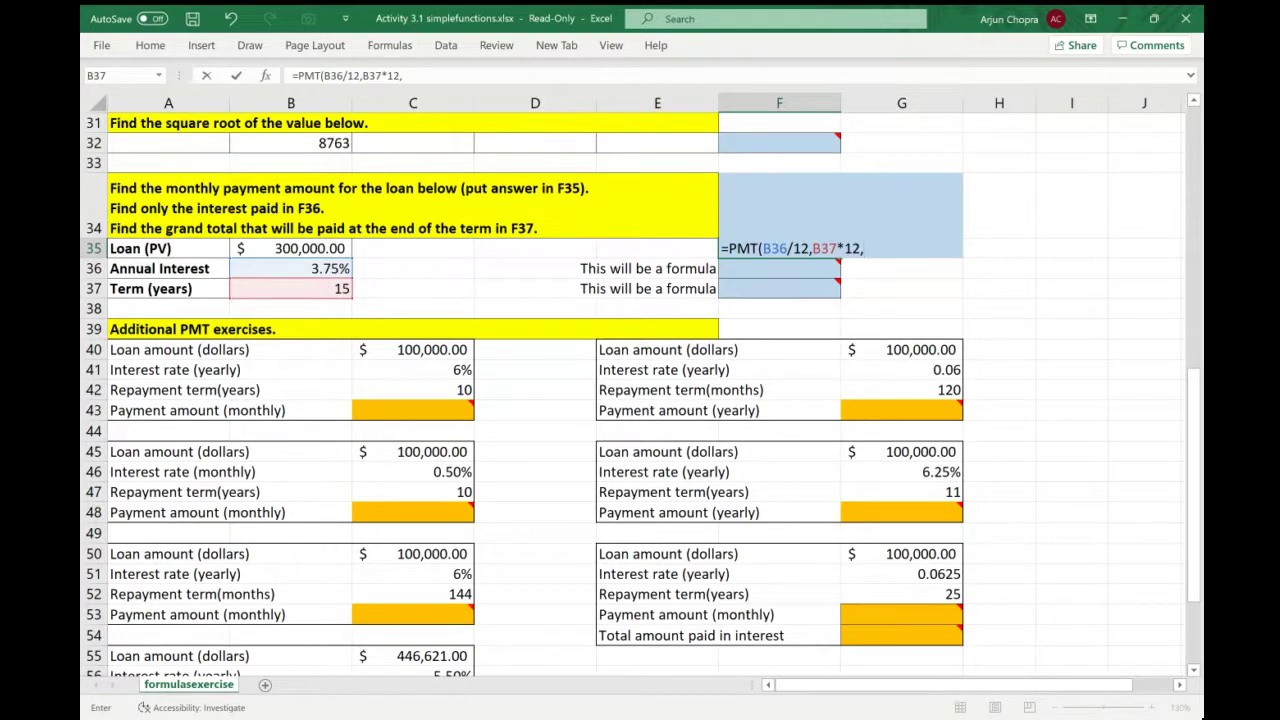
{"action": "type", "text": ","}
{"action": "left_click", "coordinate": [316, 249]}
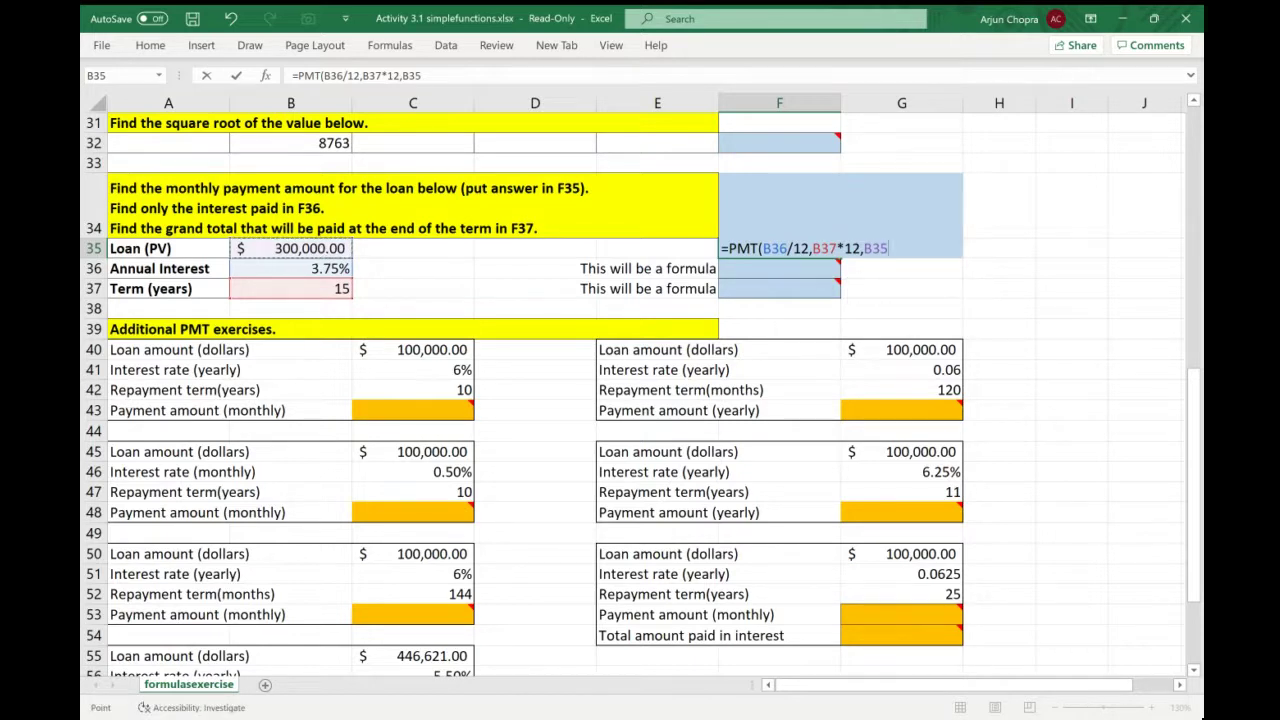
{"action": "key", "text": "Return"}
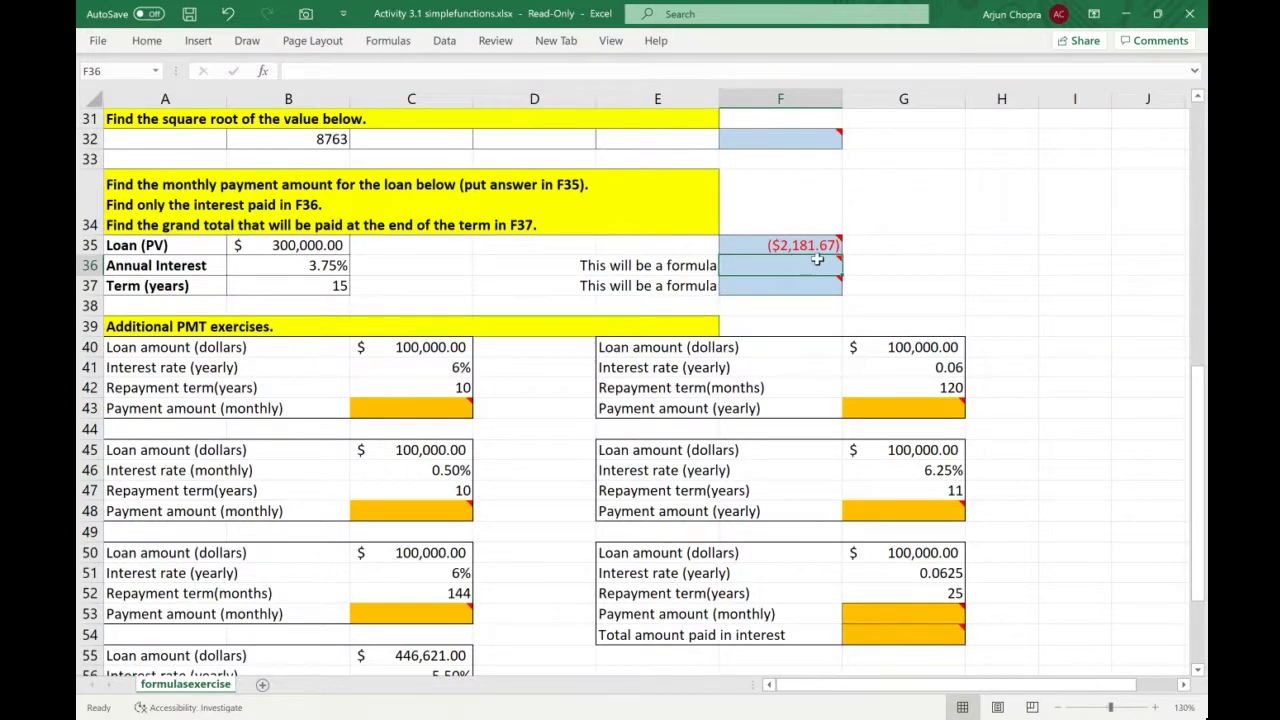
Step: Enter the sample numbers 81 in H37 and 90 in I37
{"action": "mouse_move", "coordinate": [818, 260]}
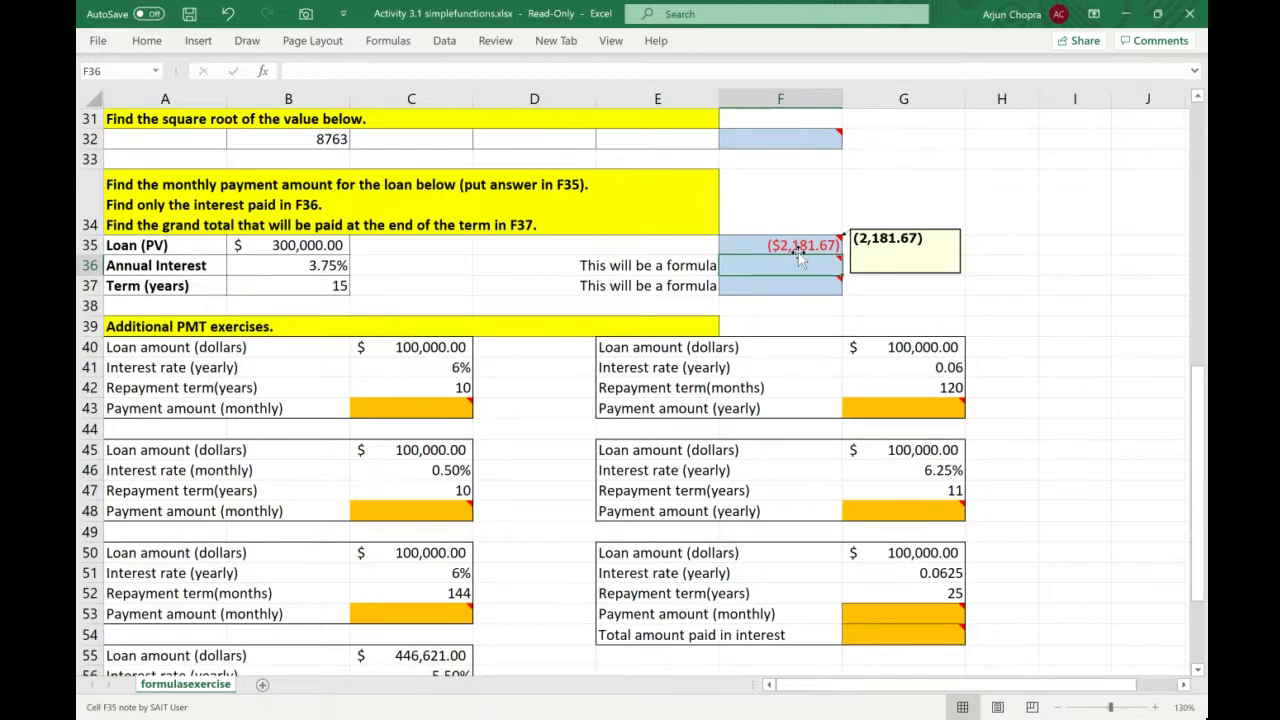
{"action": "double_click", "coordinate": [1007, 287]}
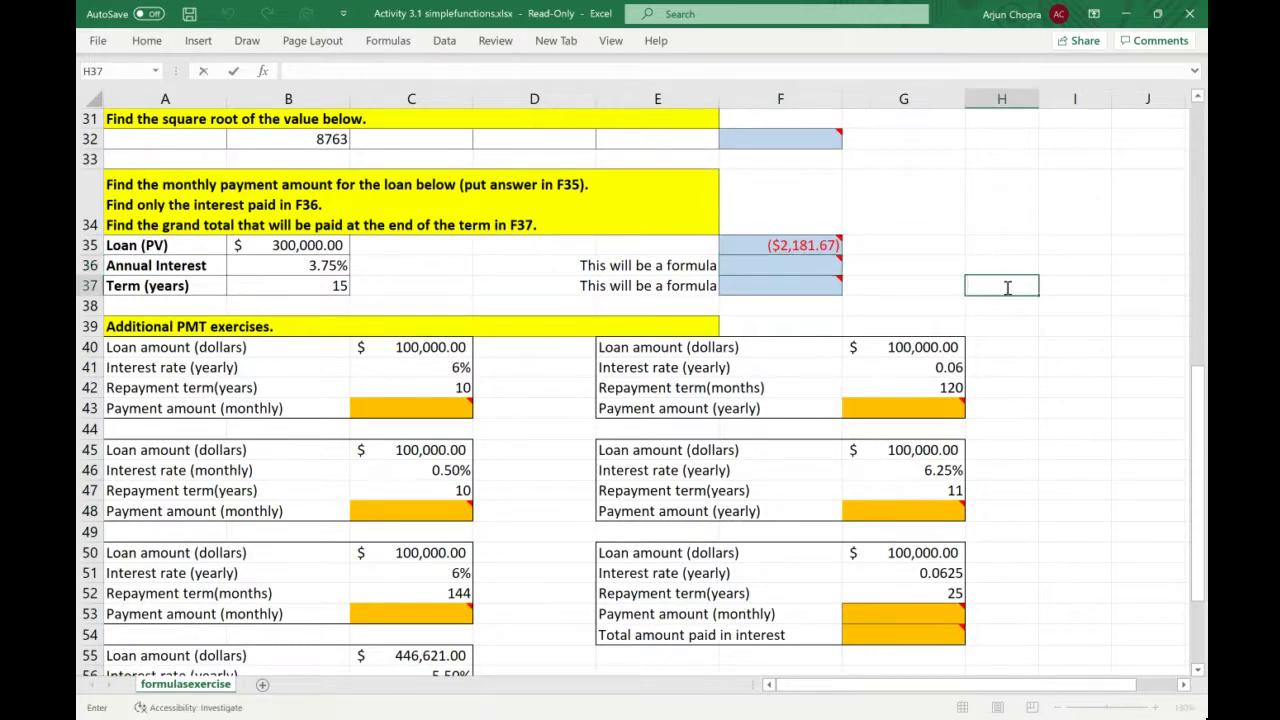
{"action": "type", "text": "81"}
{"action": "left_click", "coordinate": [1060, 287]}
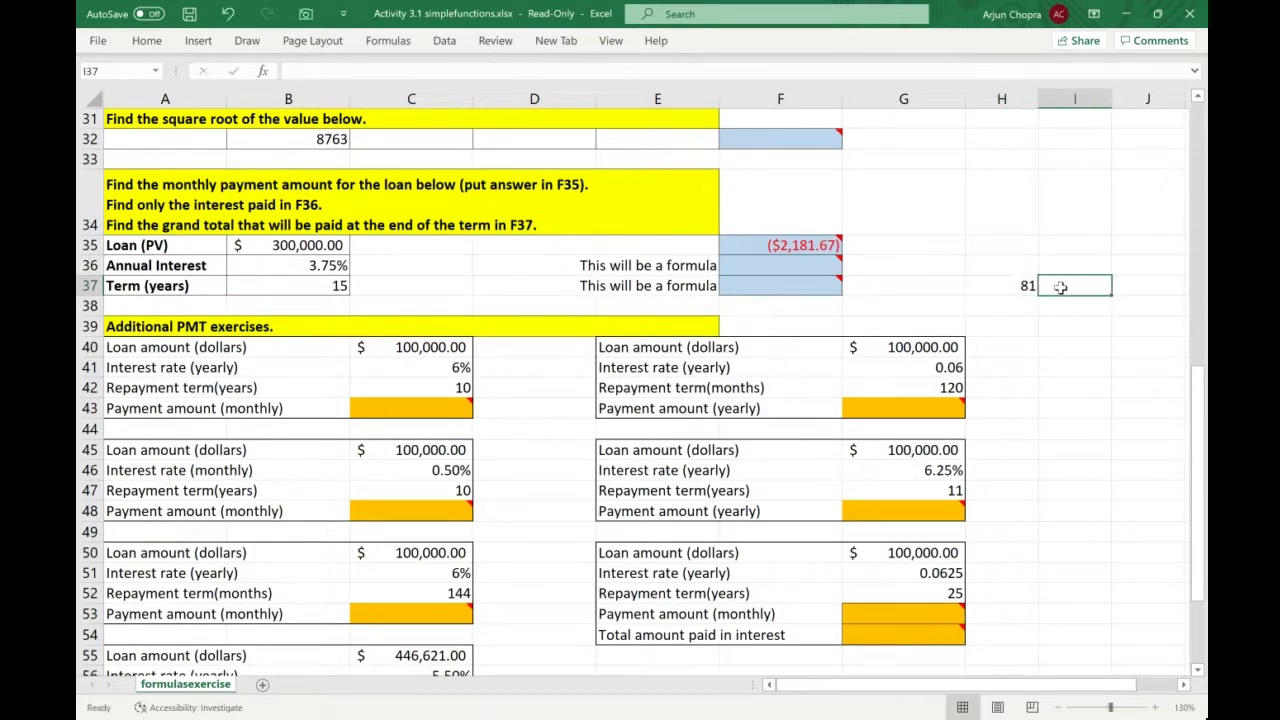
{"action": "type", "text": "90"}
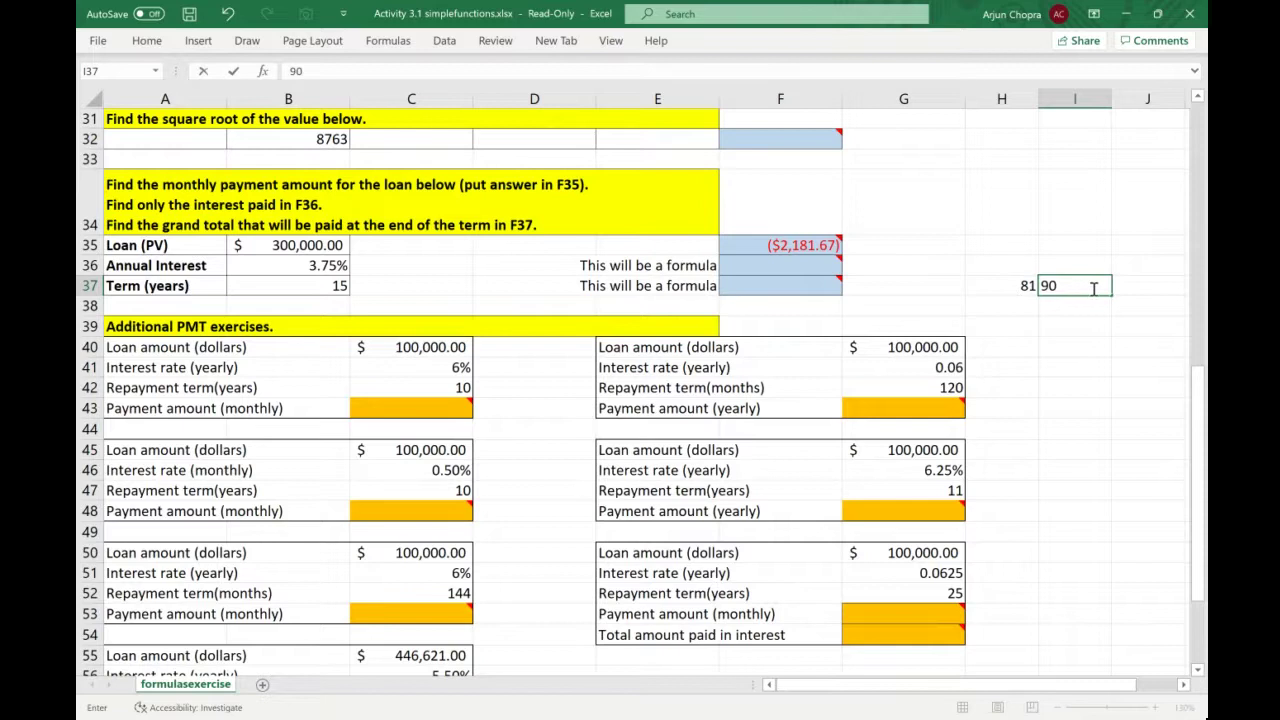
Step: Add the two sample numbers in J37 with =SUM(H37,I37)
{"action": "left_click", "coordinate": [1140, 289]}
{"action": "type", "text": "=s"}
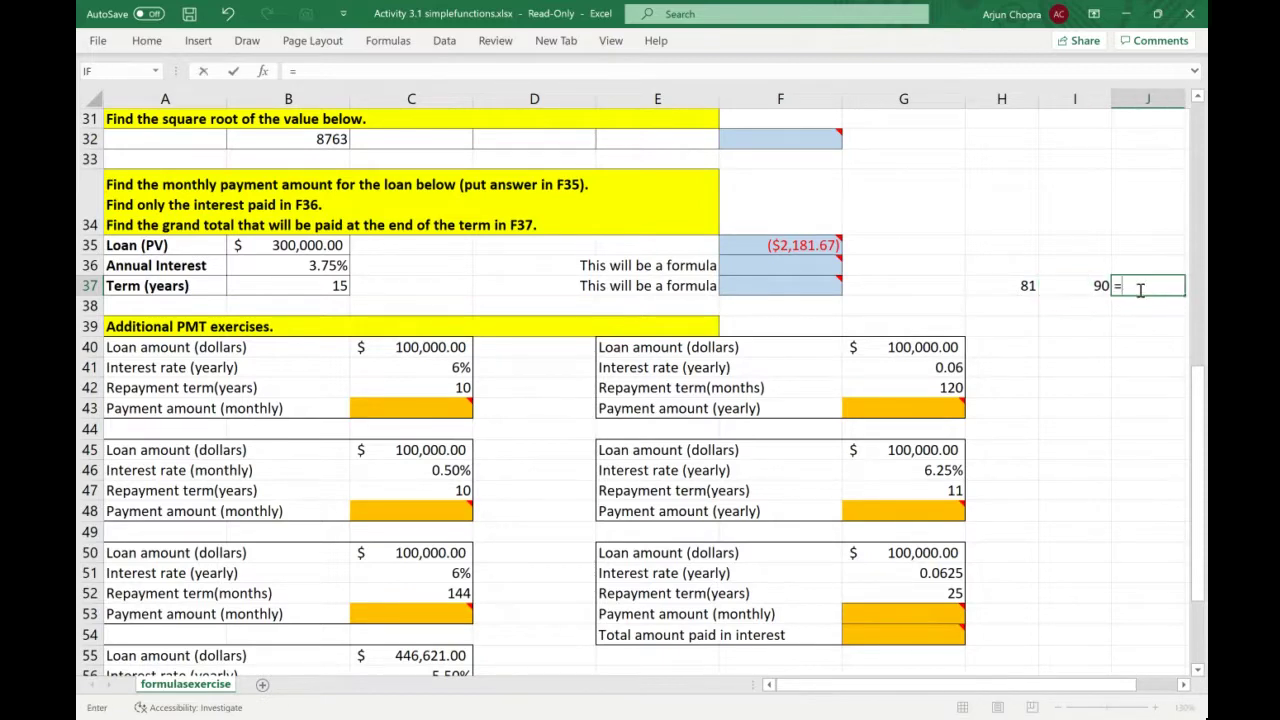
{"action": "type", "text": "um"}
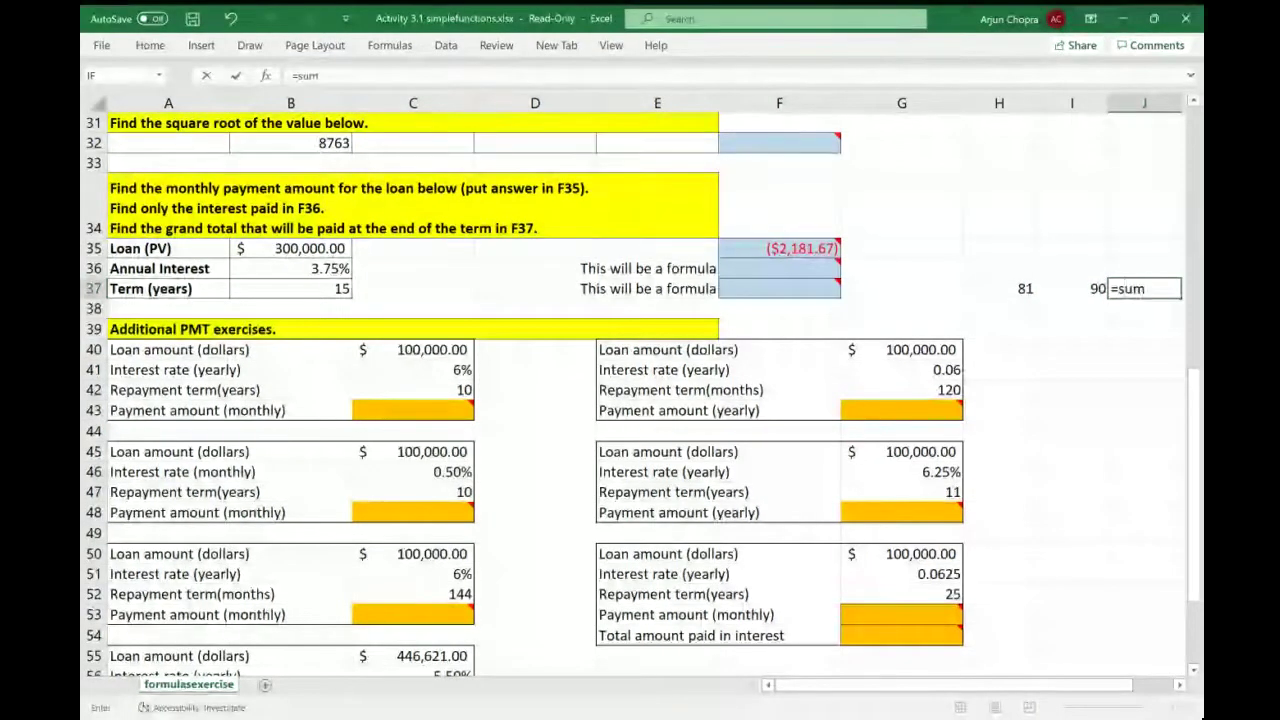
{"action": "key", "text": "Tab"}
{"action": "left_click", "coordinate": [1027, 290]}
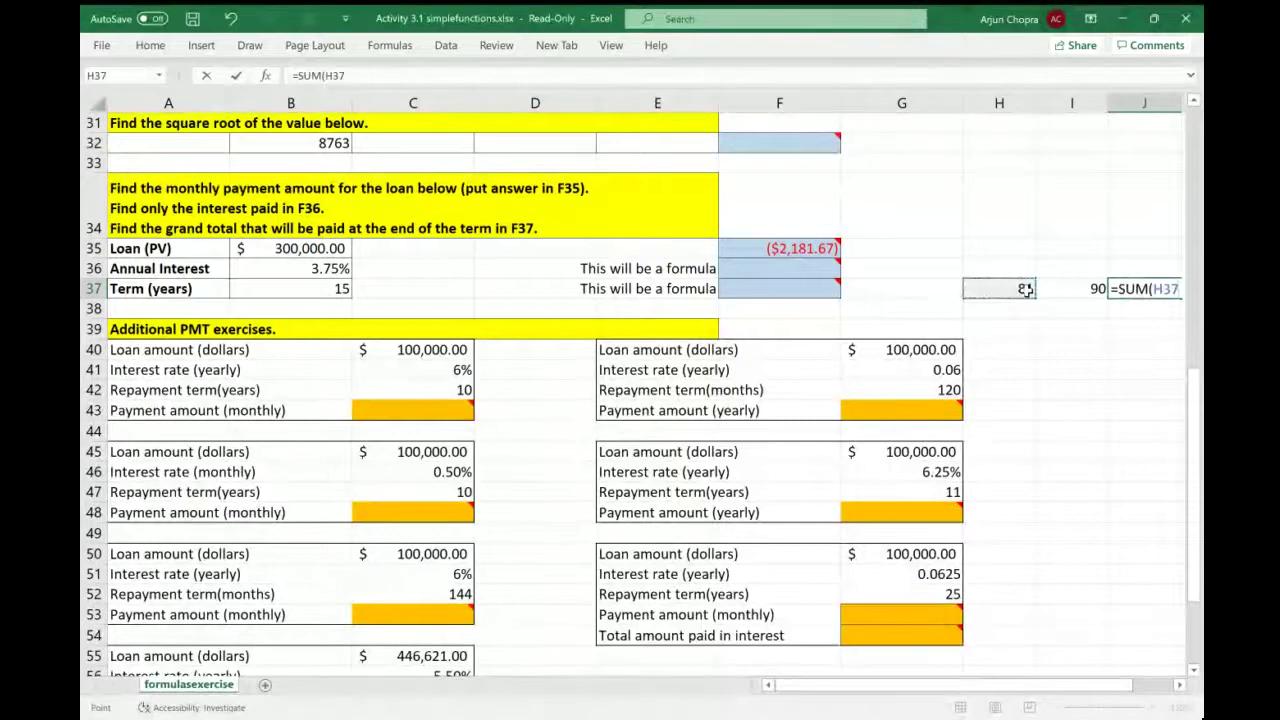
{"action": "type", "text": ","}
{"action": "left_click", "coordinate": [1081, 288]}
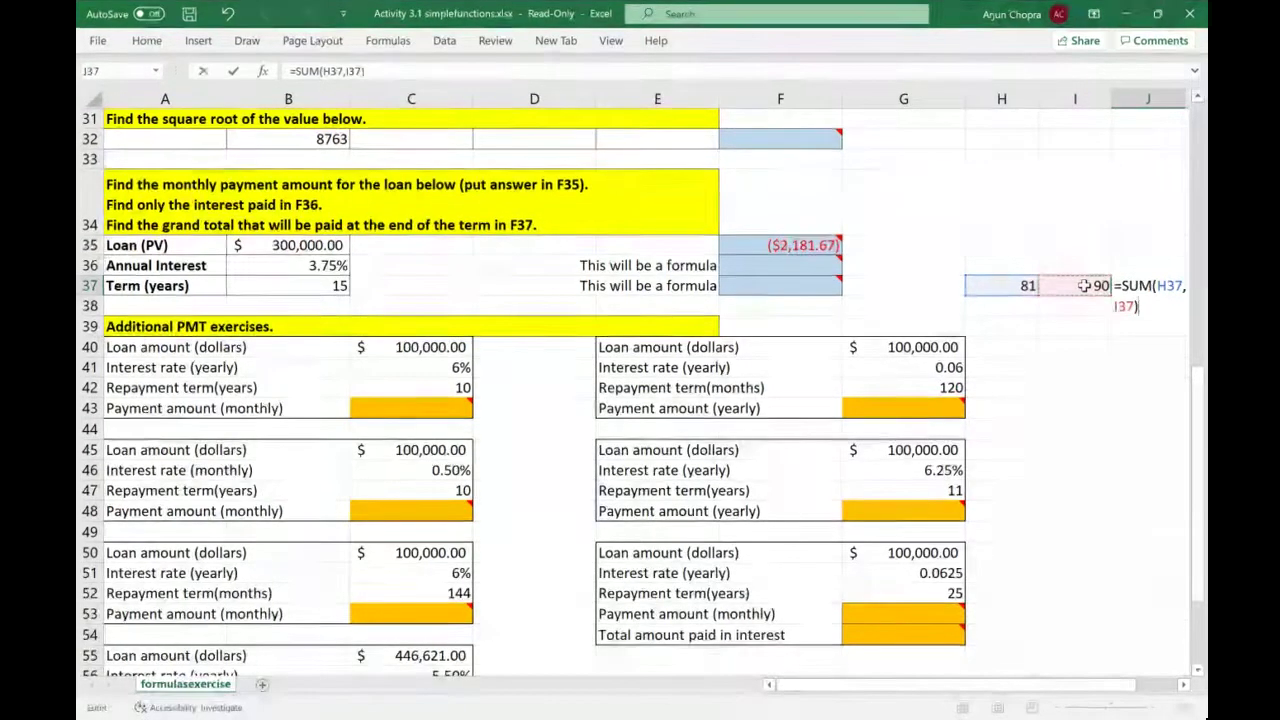
{"action": "key", "text": "Return"}
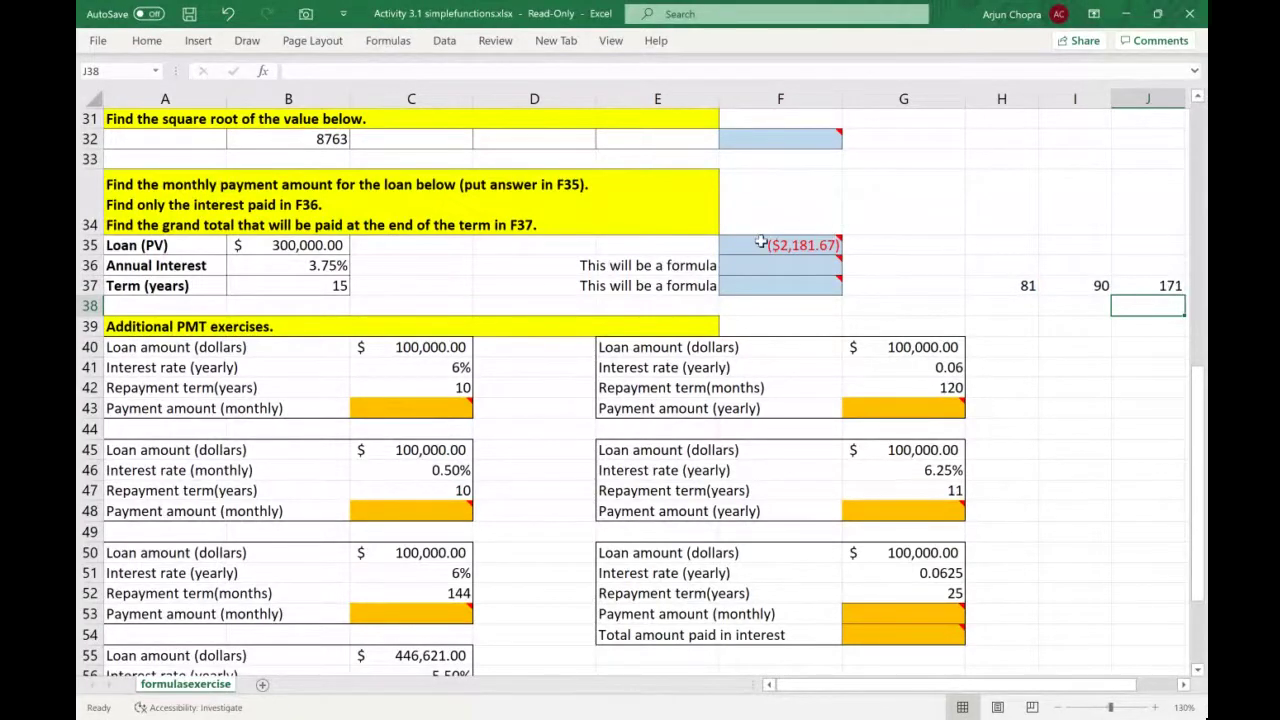
Step: Calculate the loan's monthly payment a second time in G35 with =PMT(B36/12,B37*12,B35)
{"action": "mouse_move", "coordinate": [761, 242]}
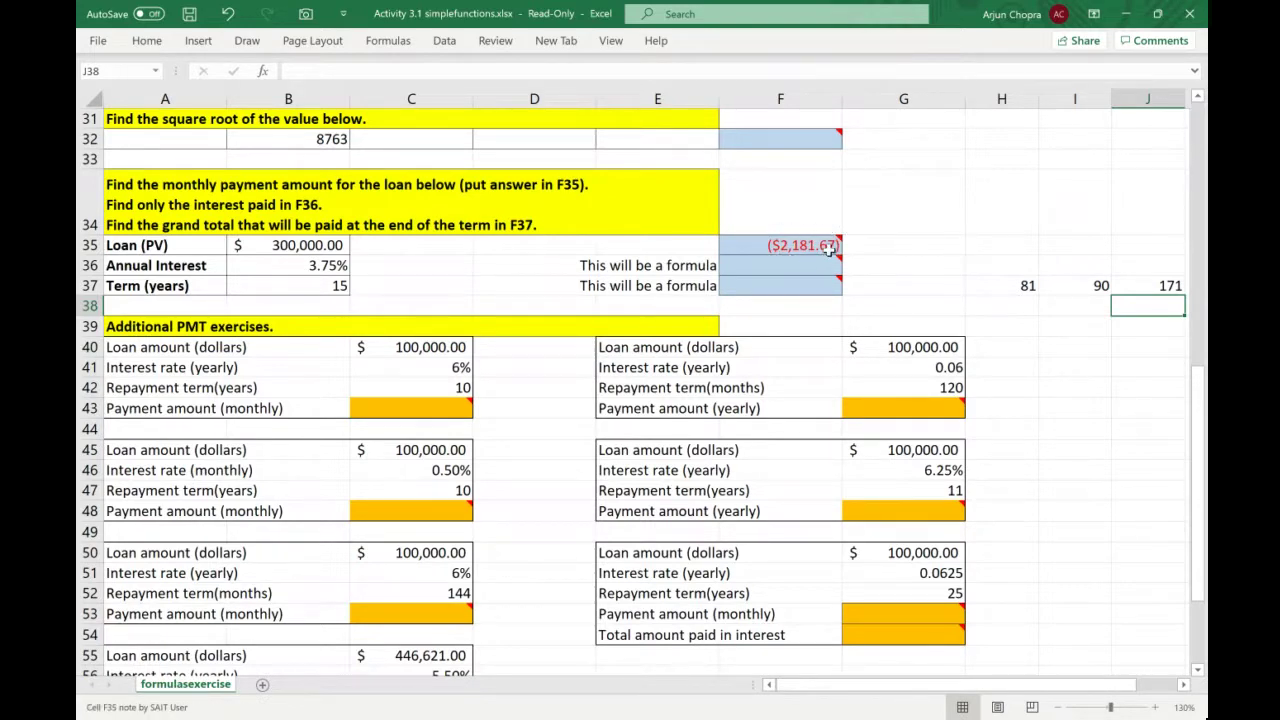
{"action": "mouse_move", "coordinate": [806, 248]}
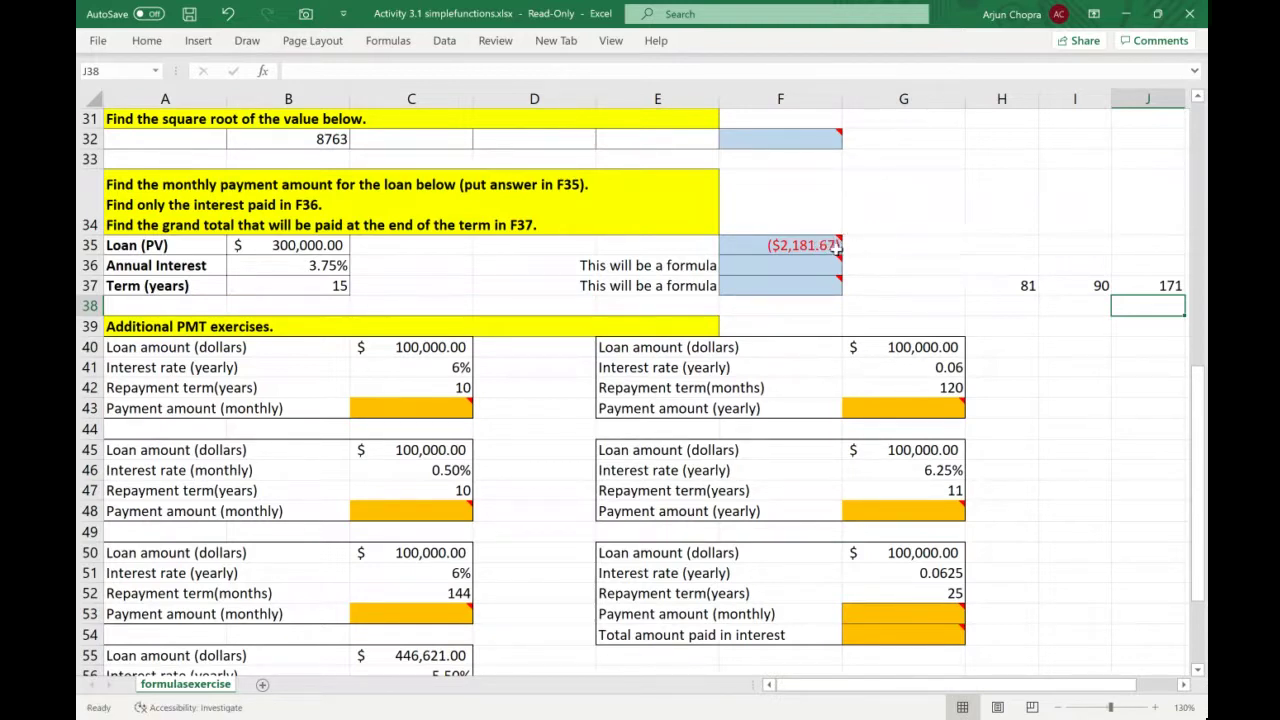
{"action": "left_click", "coordinate": [884, 249]}
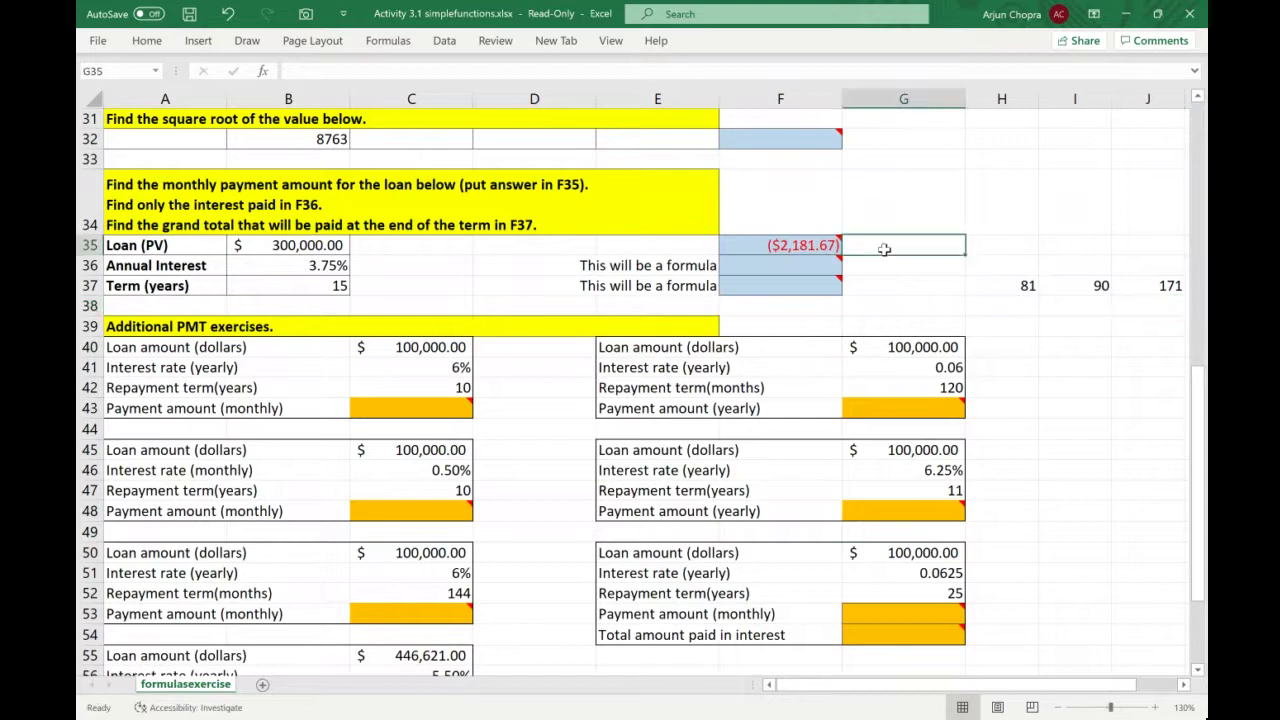
{"action": "type", "text": "="}
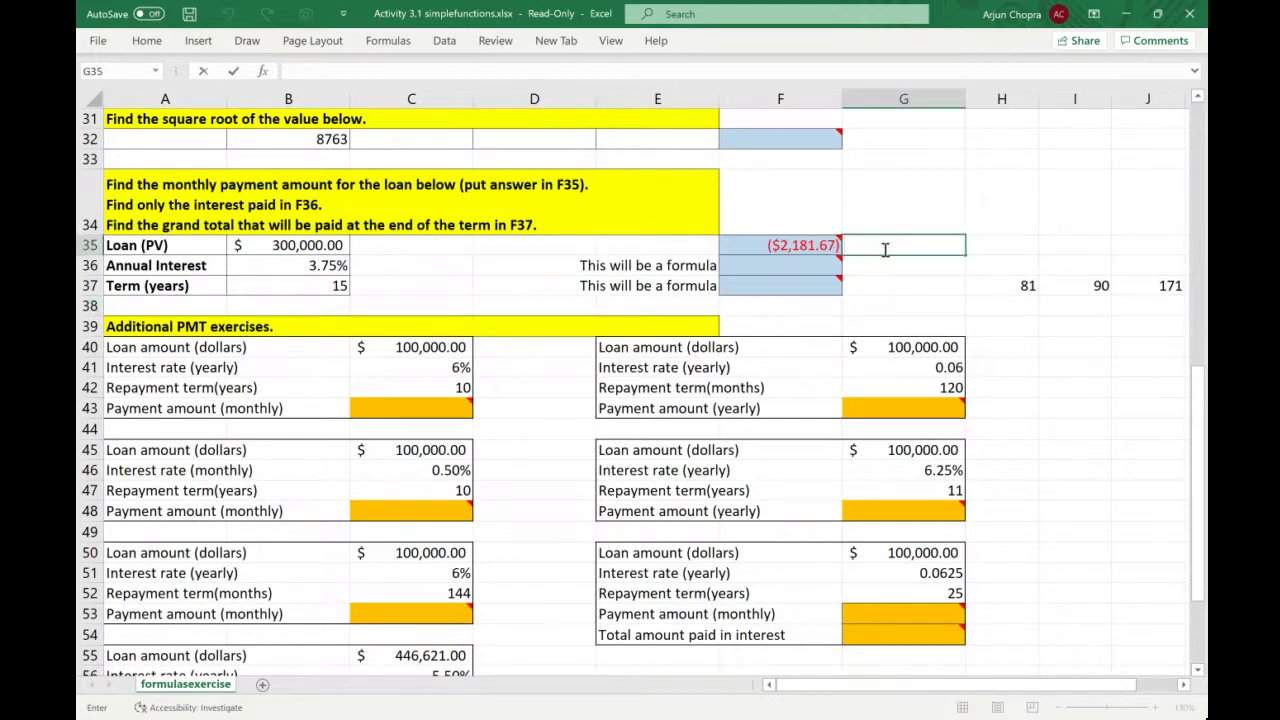
{"action": "type", "text": "=pmt"}
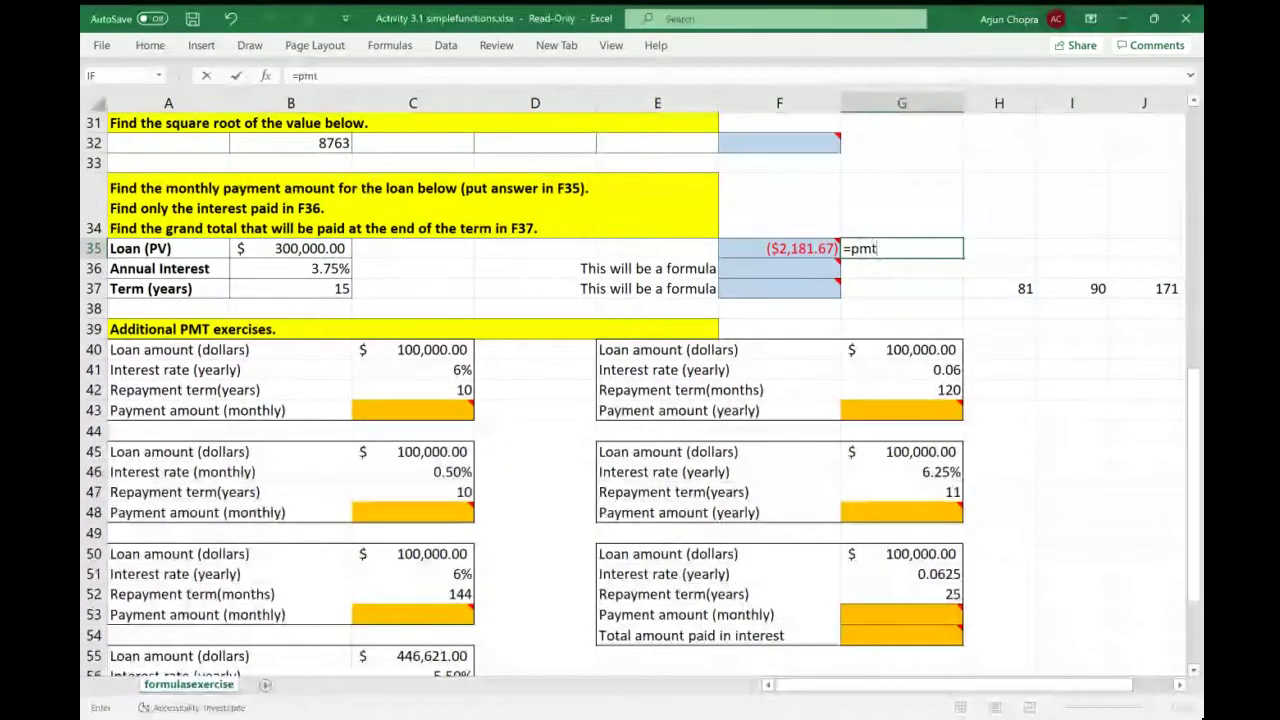
{"action": "key", "text": "Tab"}
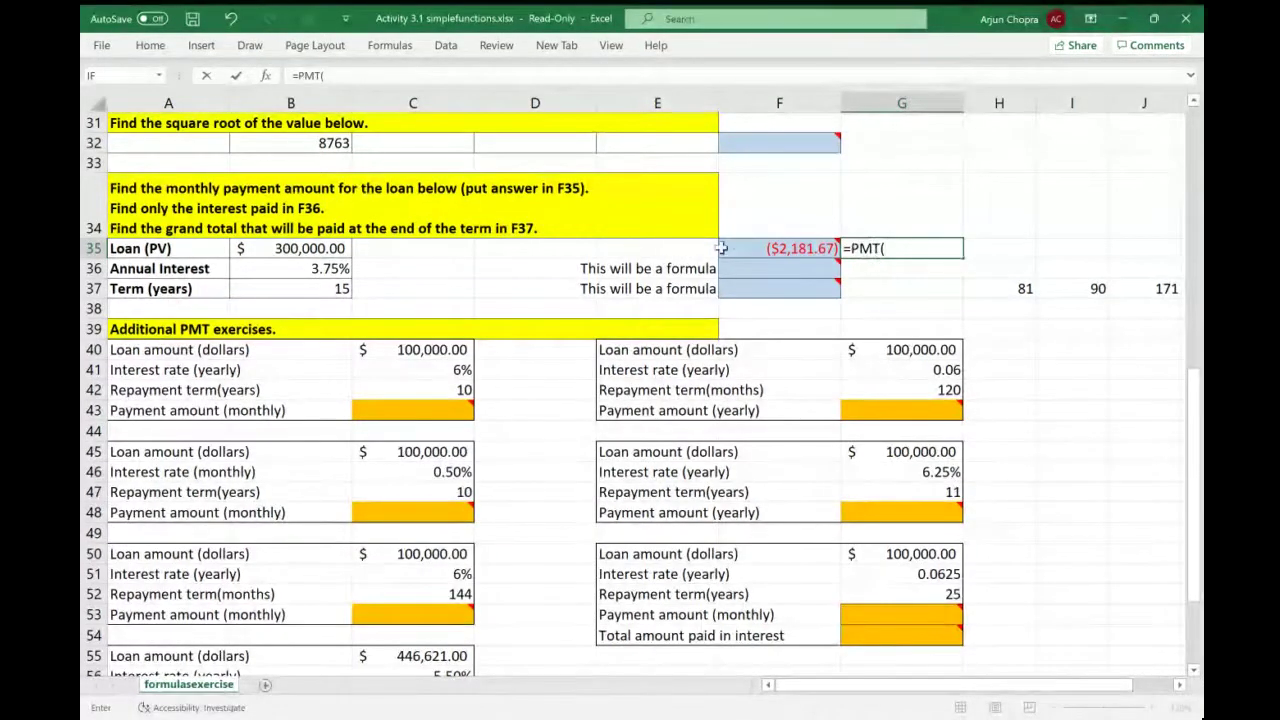
{"action": "left_click", "coordinate": [330, 272]}
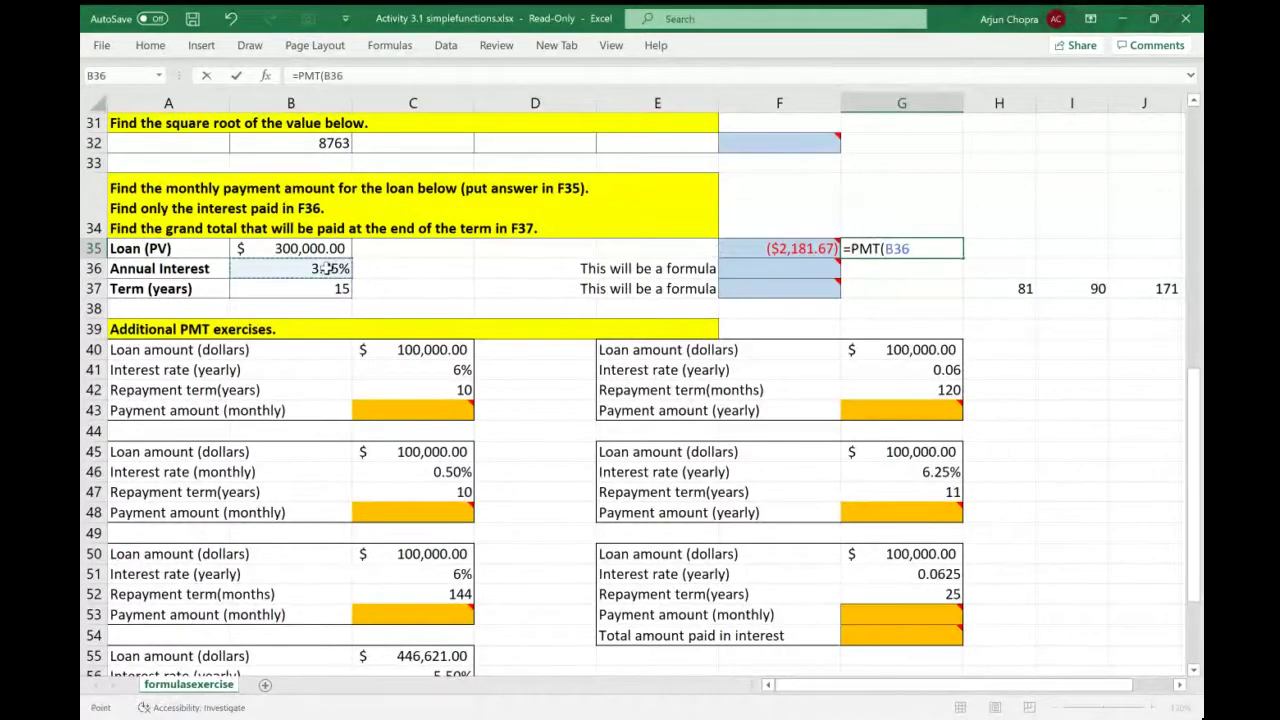
{"action": "type", "text": ","}
{"action": "key", "text": "BackSpace"}
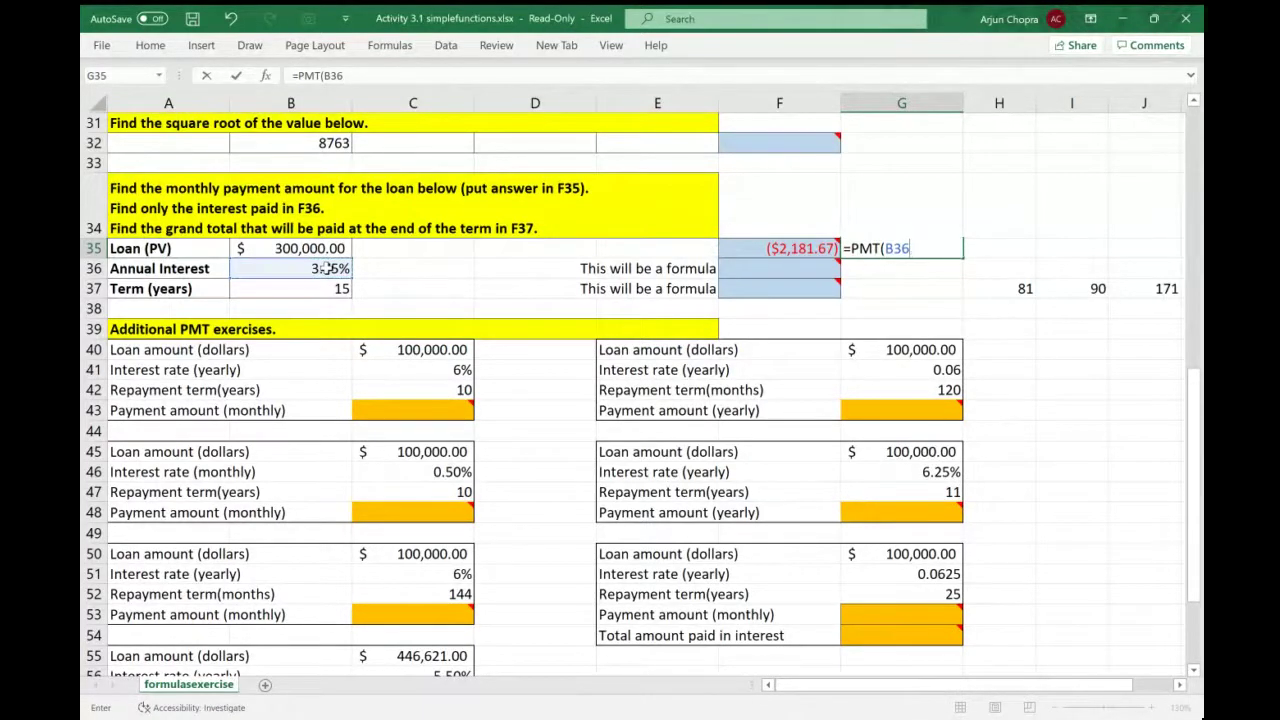
{"action": "type", "text": "/12,"}
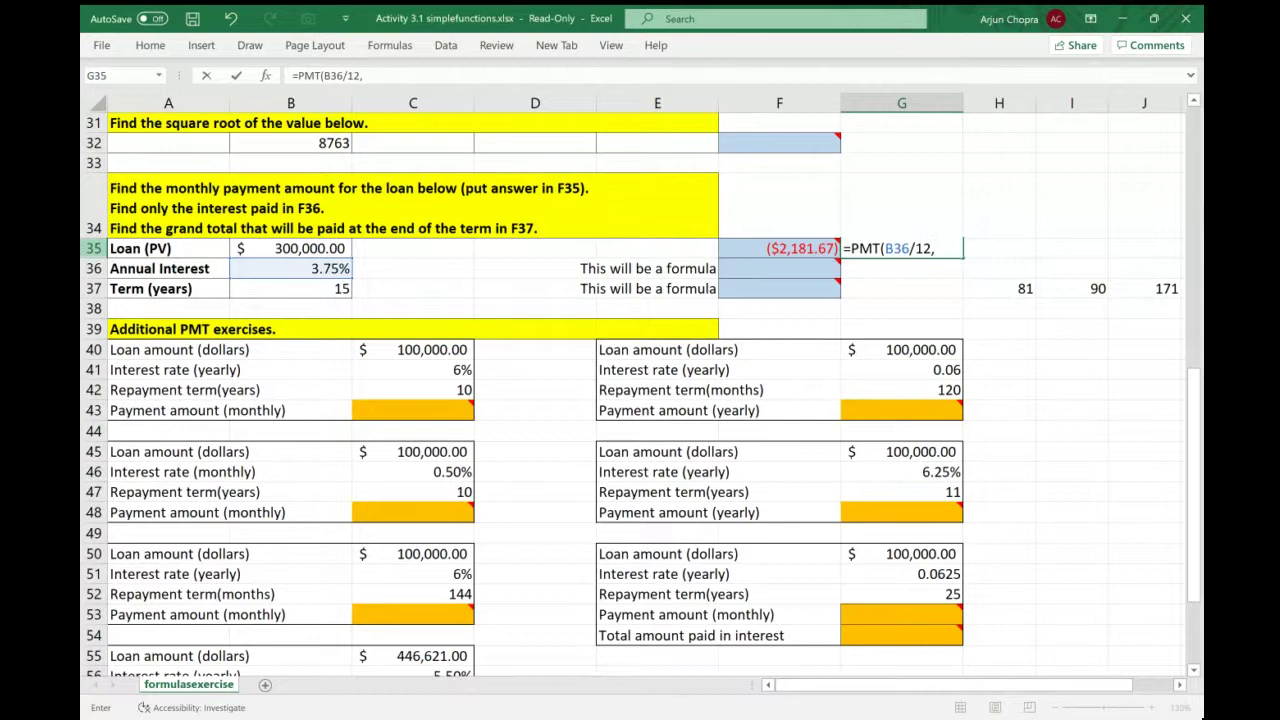
{"action": "left_click", "coordinate": [331, 290]}
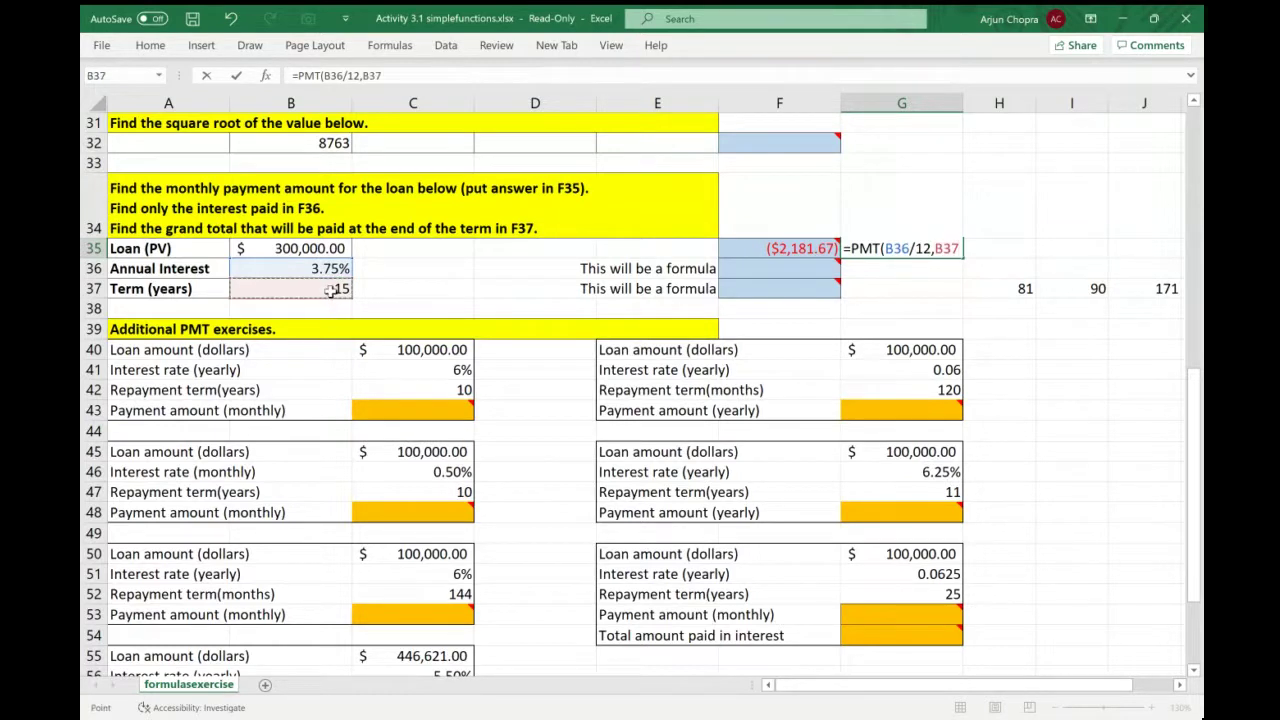
{"action": "type", "text": "*12,"}
{"action": "left_click", "coordinate": [309, 247]}
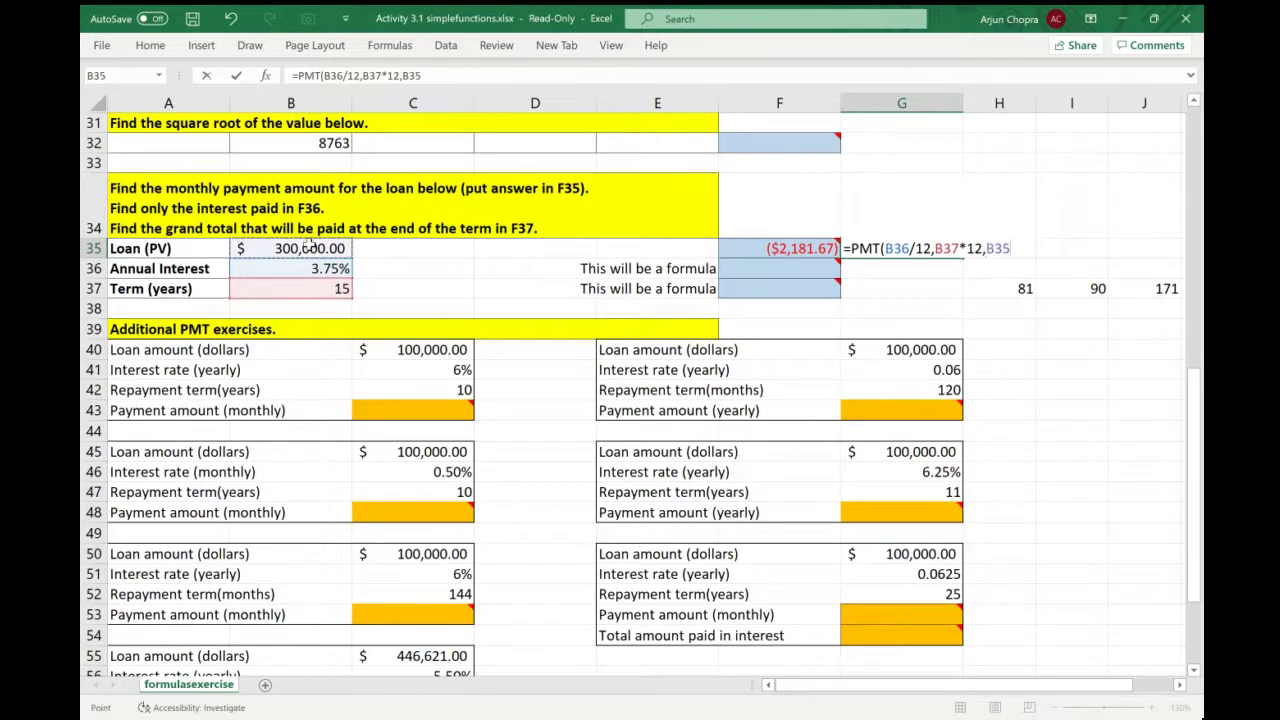
{"action": "key", "text": "Return"}
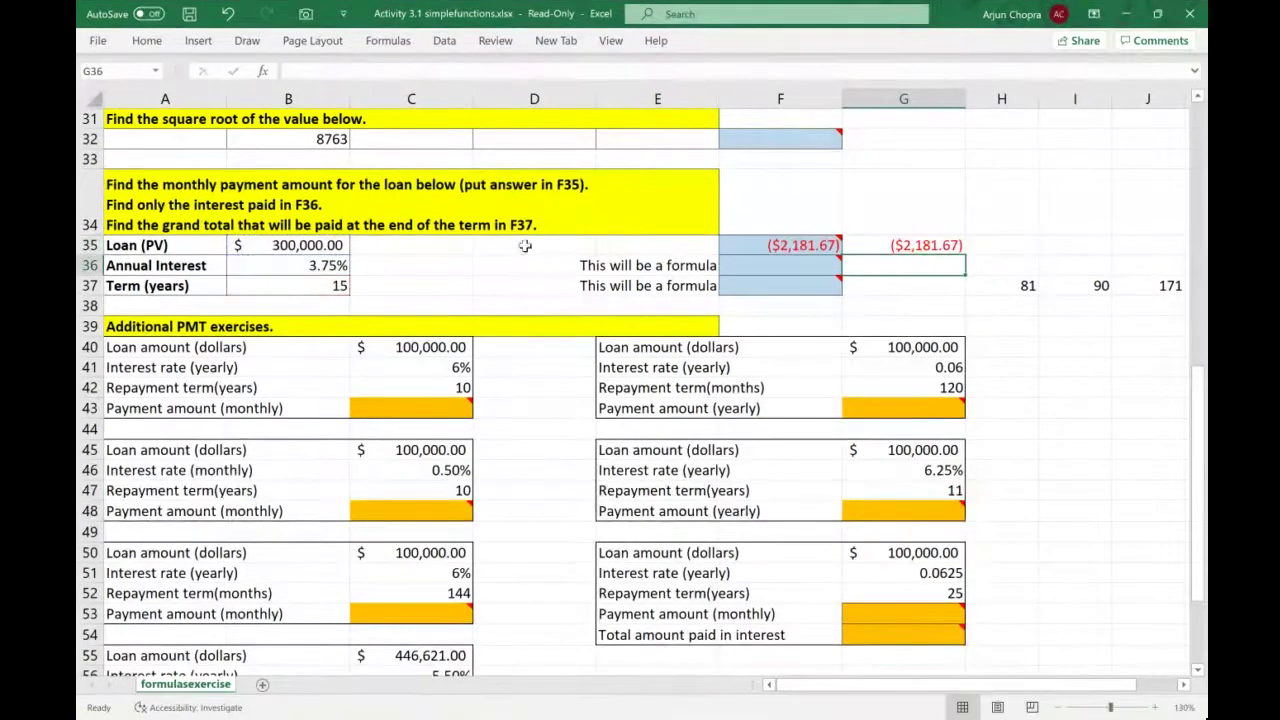
Step: Format G35 as currency with negative numbers in the black minus-sign style -$1,234.10
{"action": "left_click", "coordinate": [937, 247]}
{"action": "right_click", "coordinate": [937, 247]}
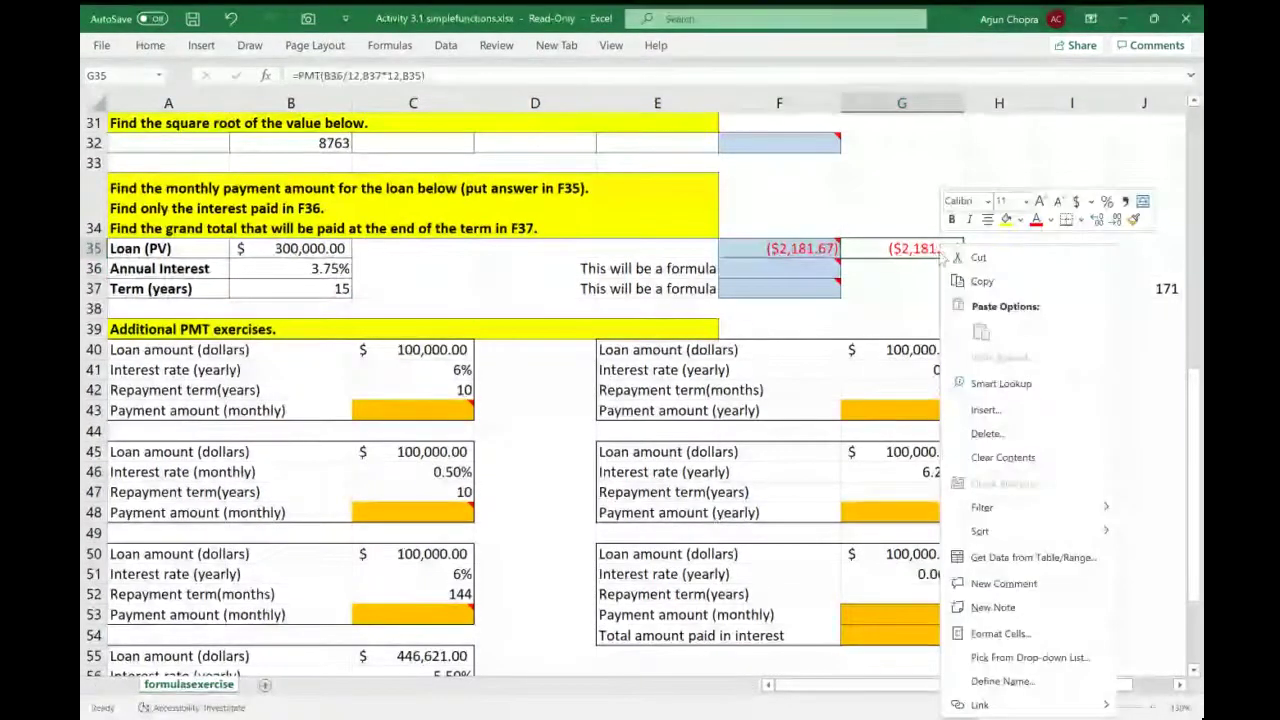
{"action": "key", "text": "Escape"}
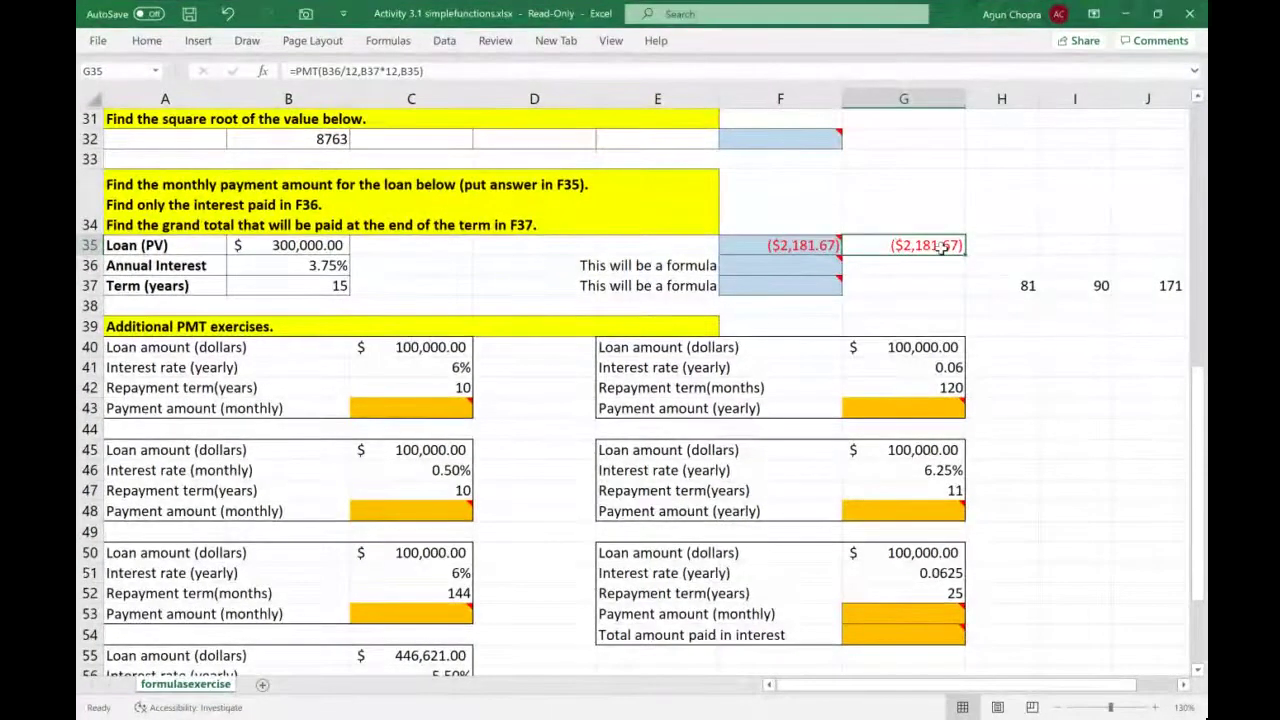
{"action": "right_click", "coordinate": [941, 249]}
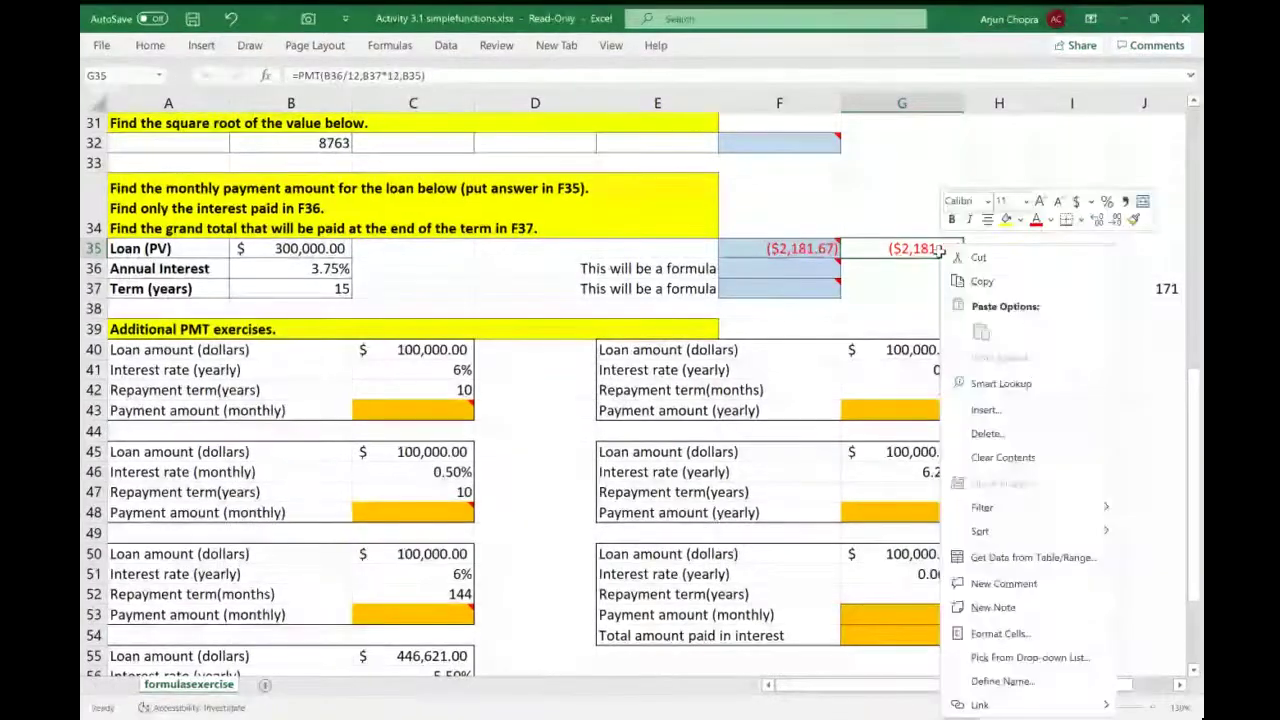
{"action": "key", "text": "Escape"}
{"action": "right_click", "coordinate": [941, 249]}
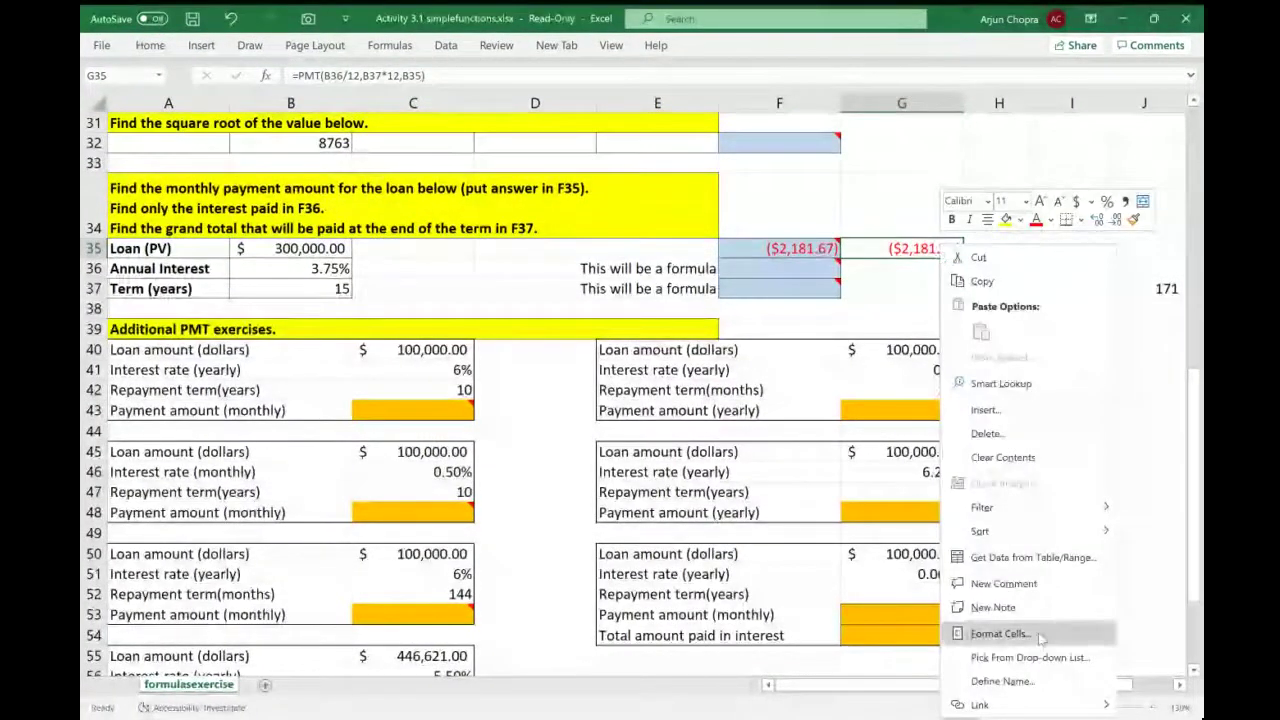
{"action": "left_click", "coordinate": [1045, 633]}
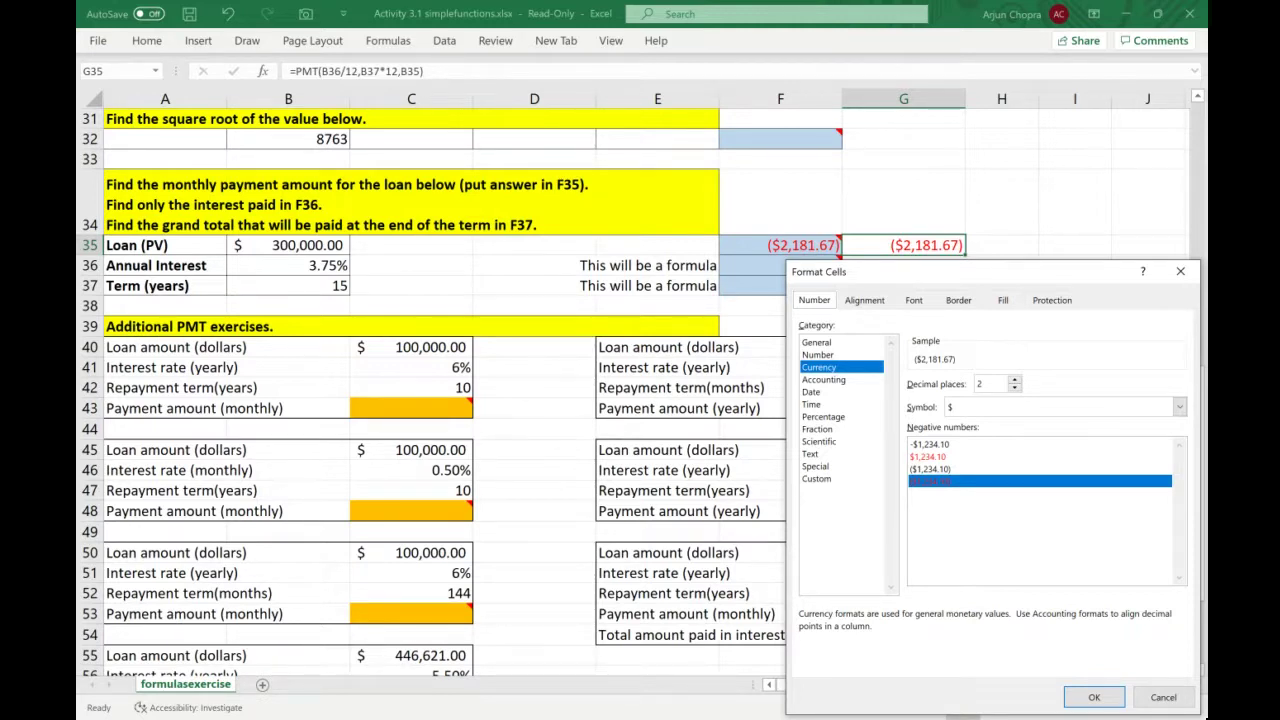
{"action": "double_click", "coordinate": [935, 447]}
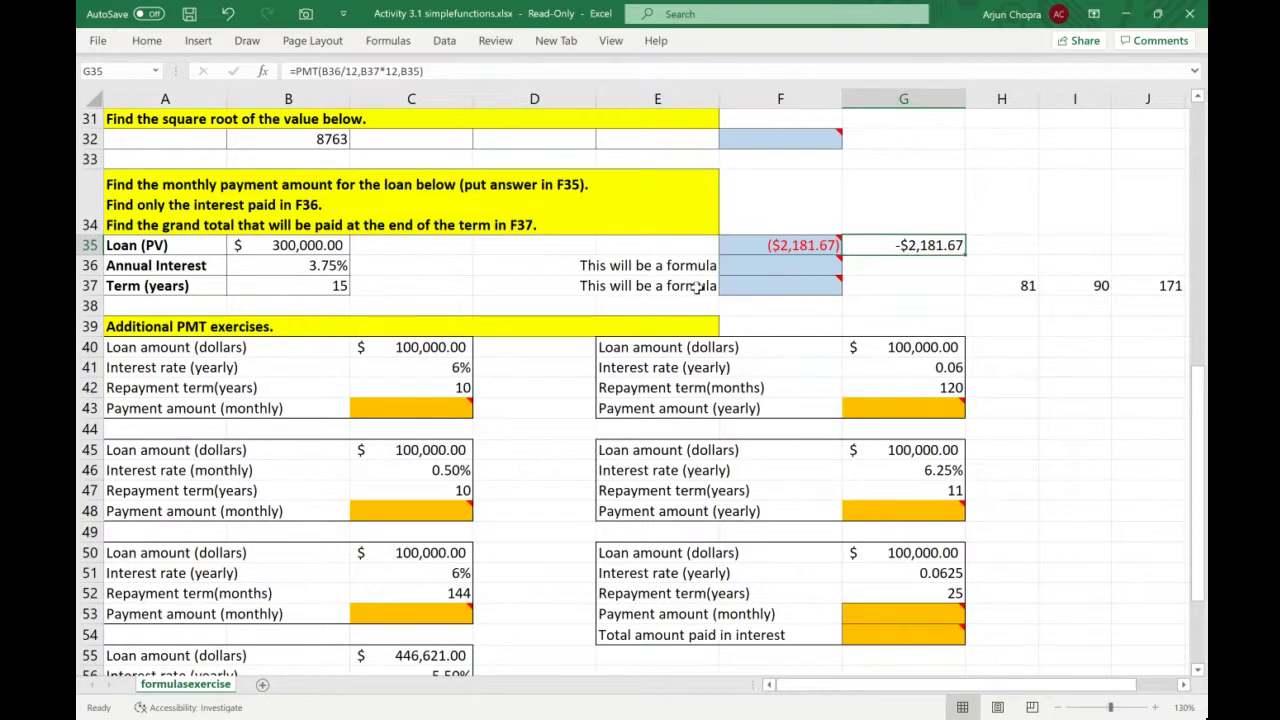
Step: Calculate only the interest paid on the loan in F36 with =-(F35*B37*12)-B35
{"action": "mouse_move", "coordinate": [763, 268]}
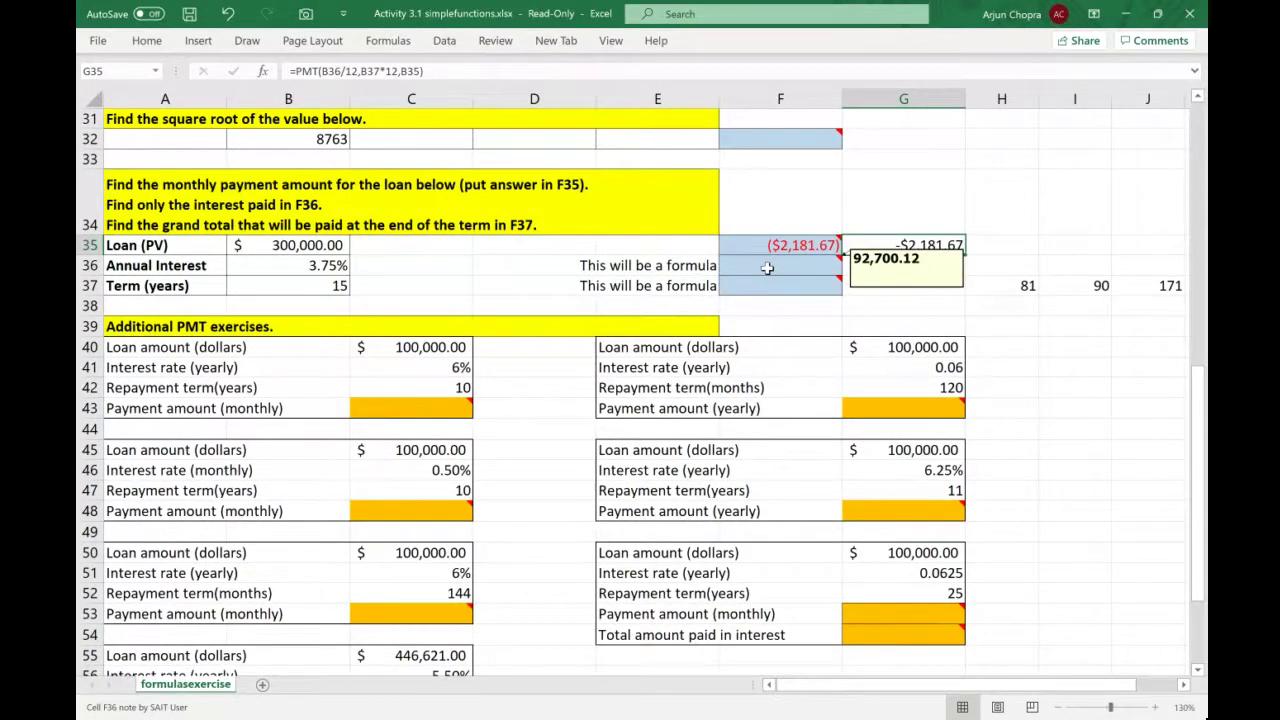
{"action": "mouse_move", "coordinate": [795, 250]}
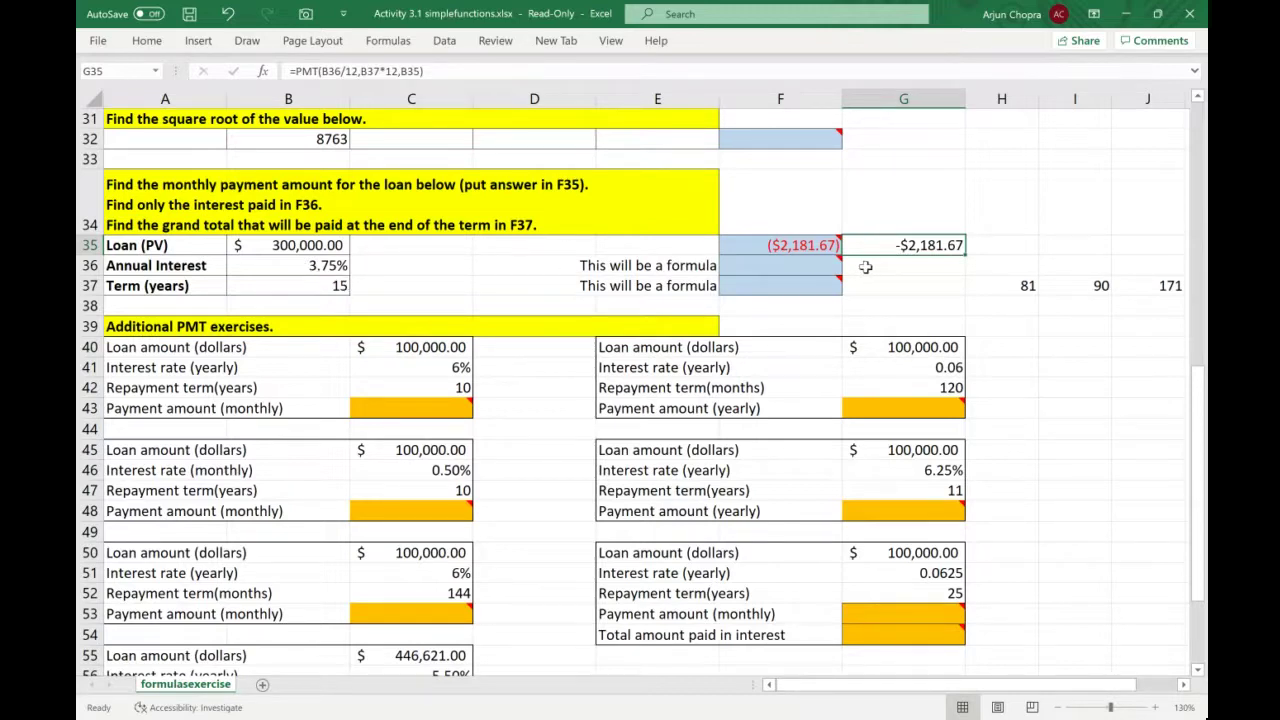
{"action": "left_click", "coordinate": [806, 269]}
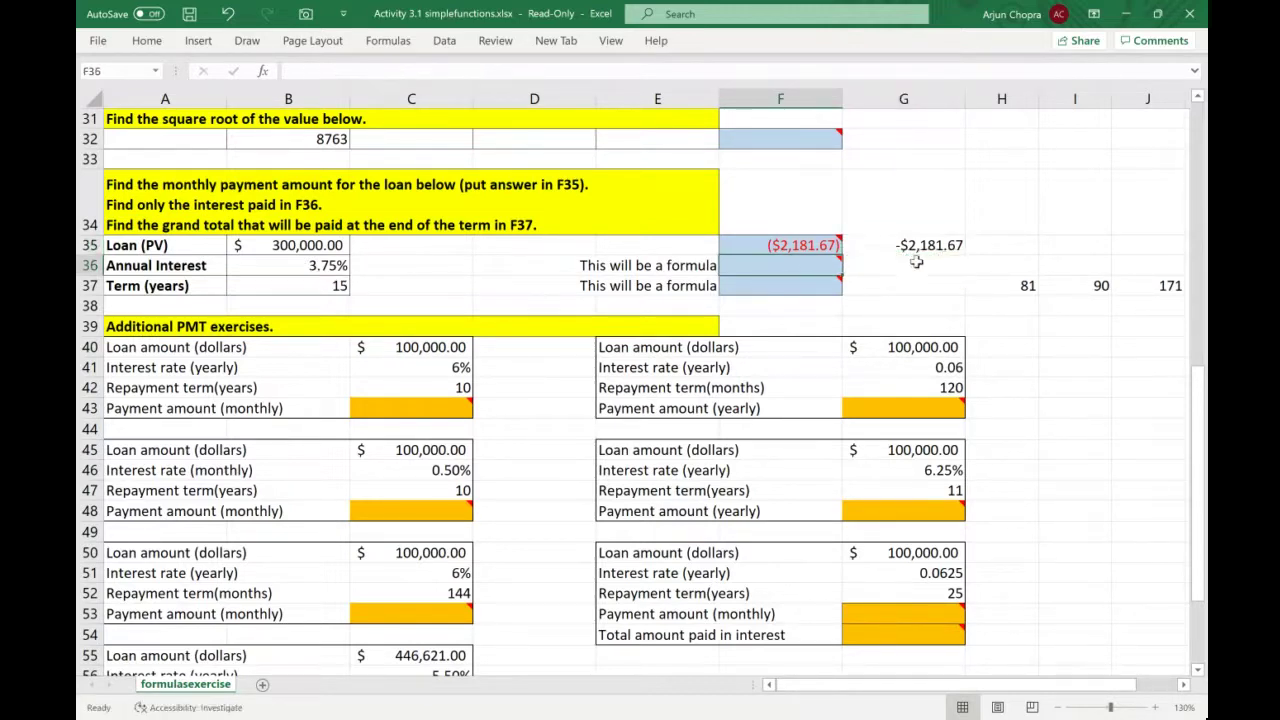
{"action": "mouse_move", "coordinate": [800, 252]}
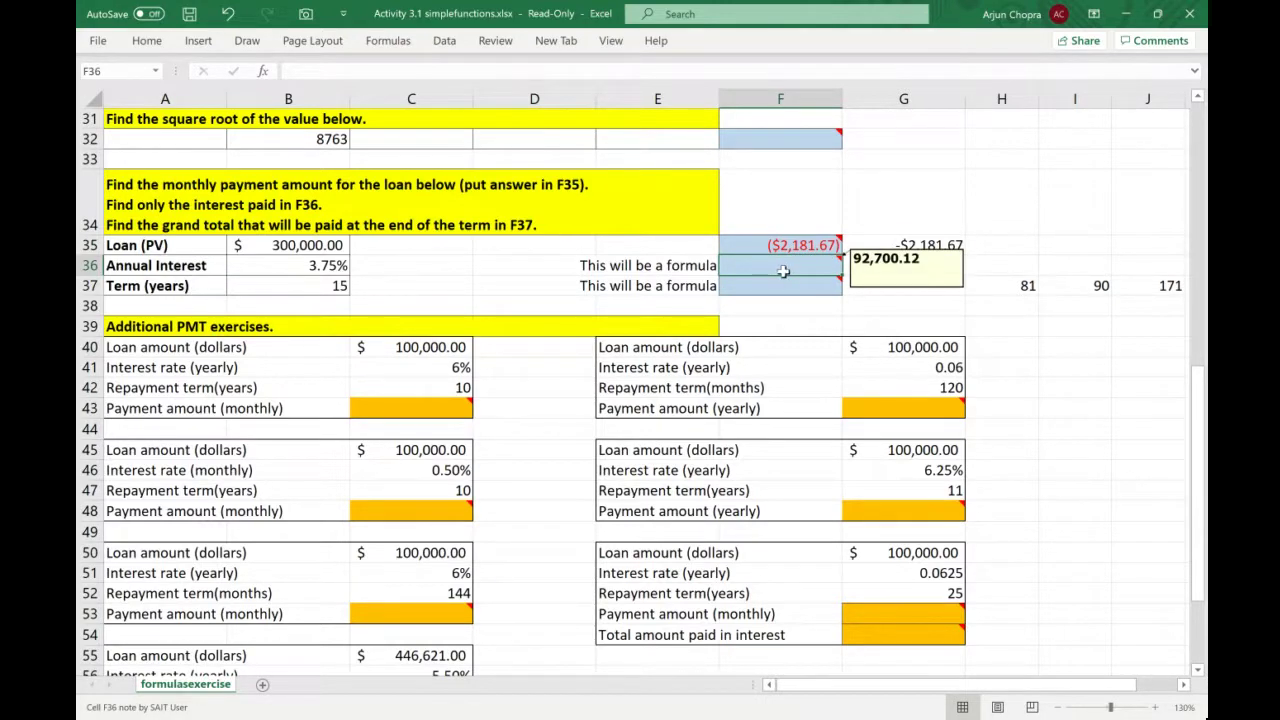
{"action": "left_click", "coordinate": [302, 225]}
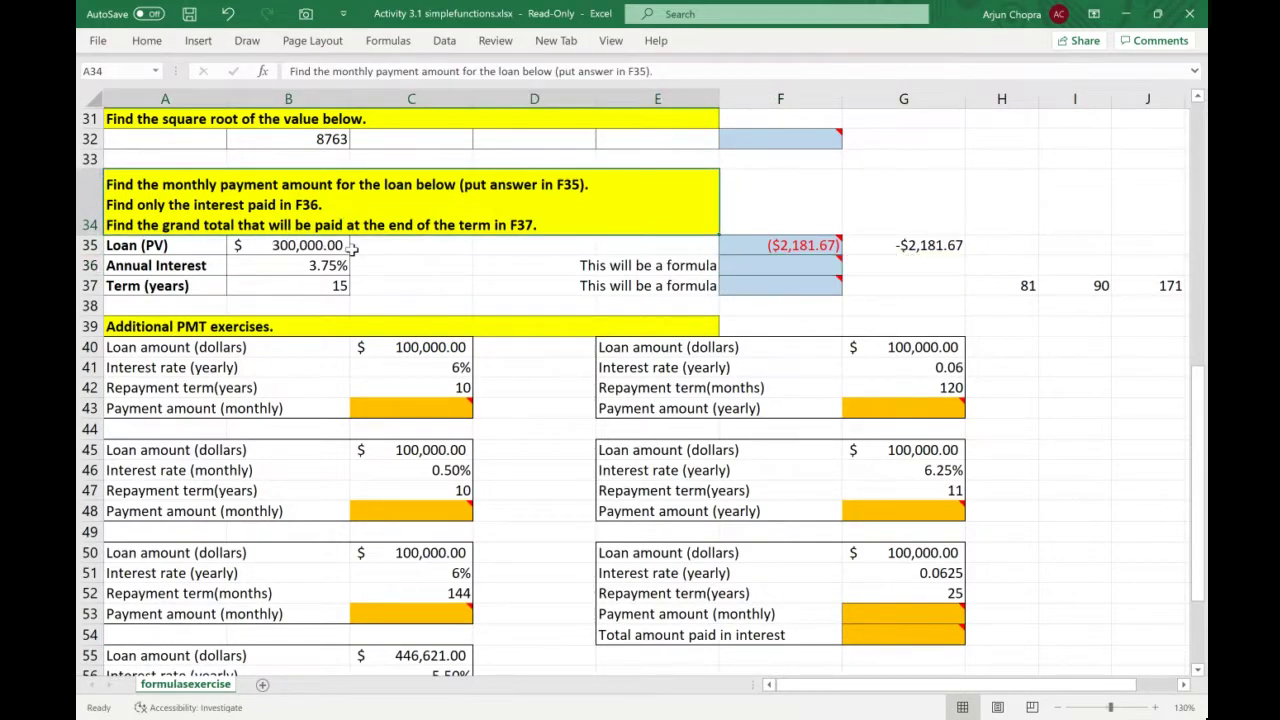
{"action": "mouse_move", "coordinate": [780, 272]}
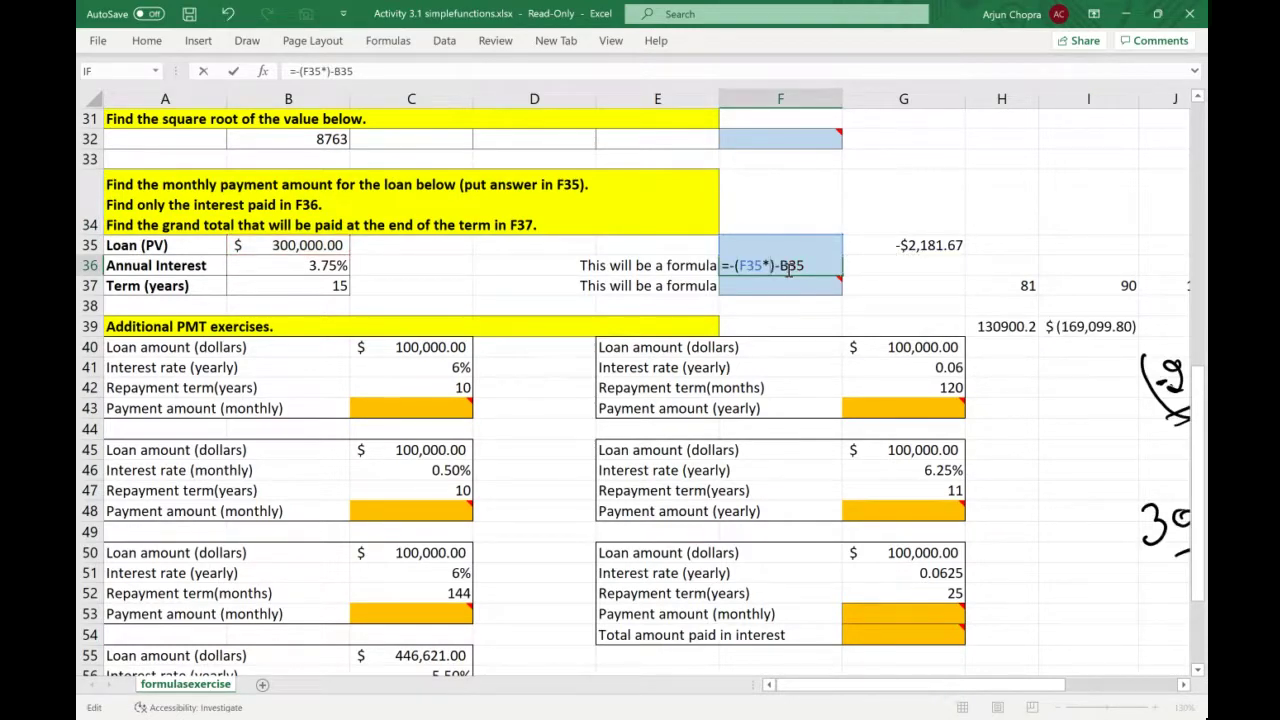
{"action": "left_click", "coordinate": [333, 286]}
{"action": "type", "text": "*"}
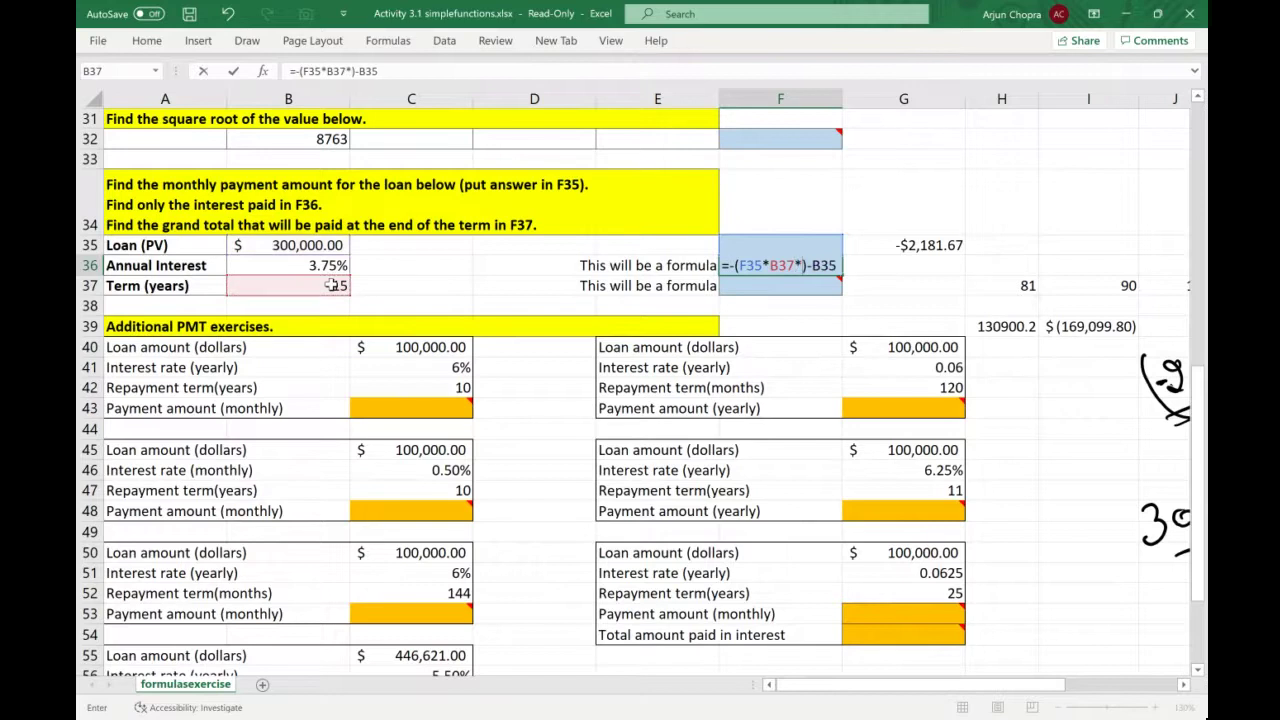
{"action": "type", "text": "12"}
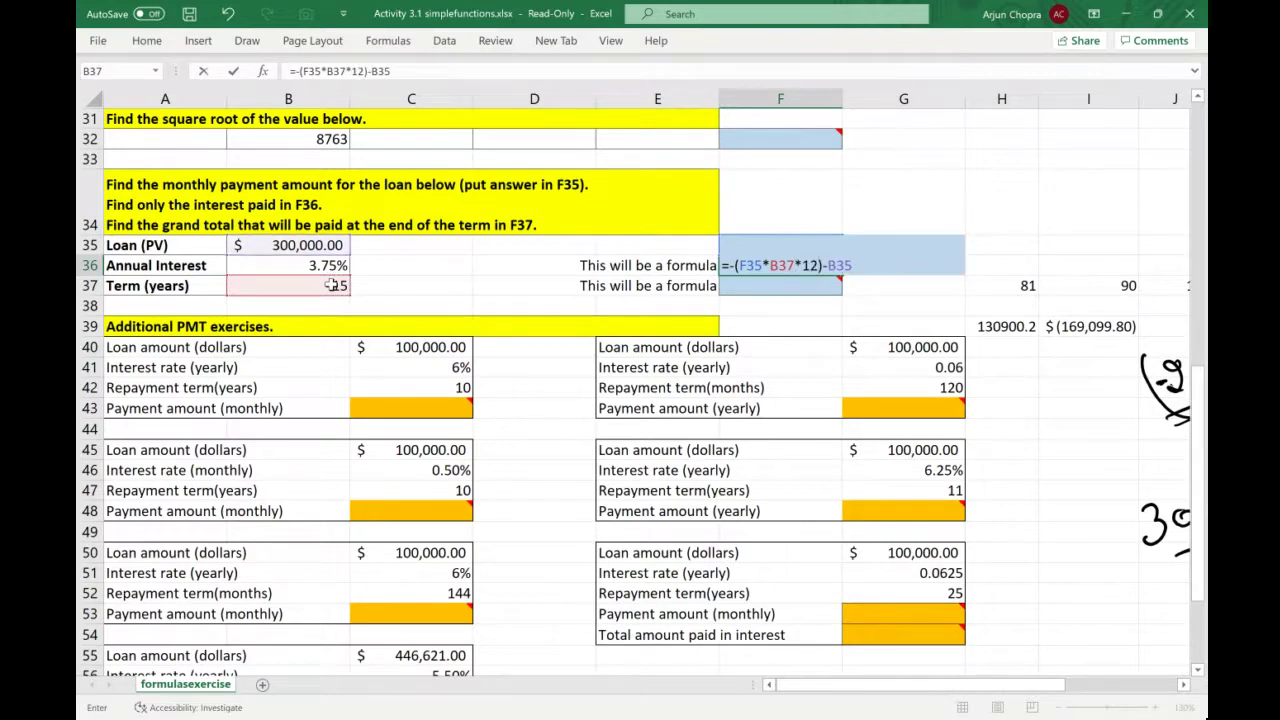
{"action": "key", "text": "Return"}
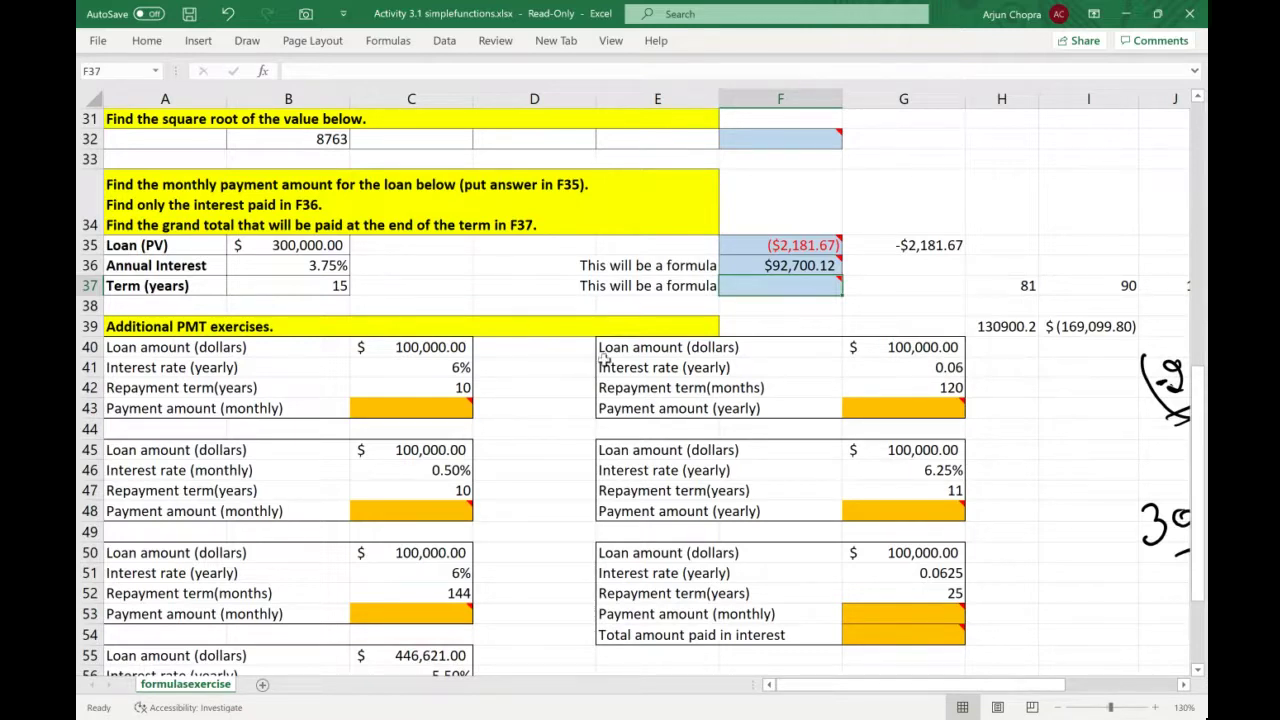
Step: Review the interest formula in F36 and calculate the grand total paid in F37 with =F36+B35
{"action": "mouse_move", "coordinate": [793, 288]}
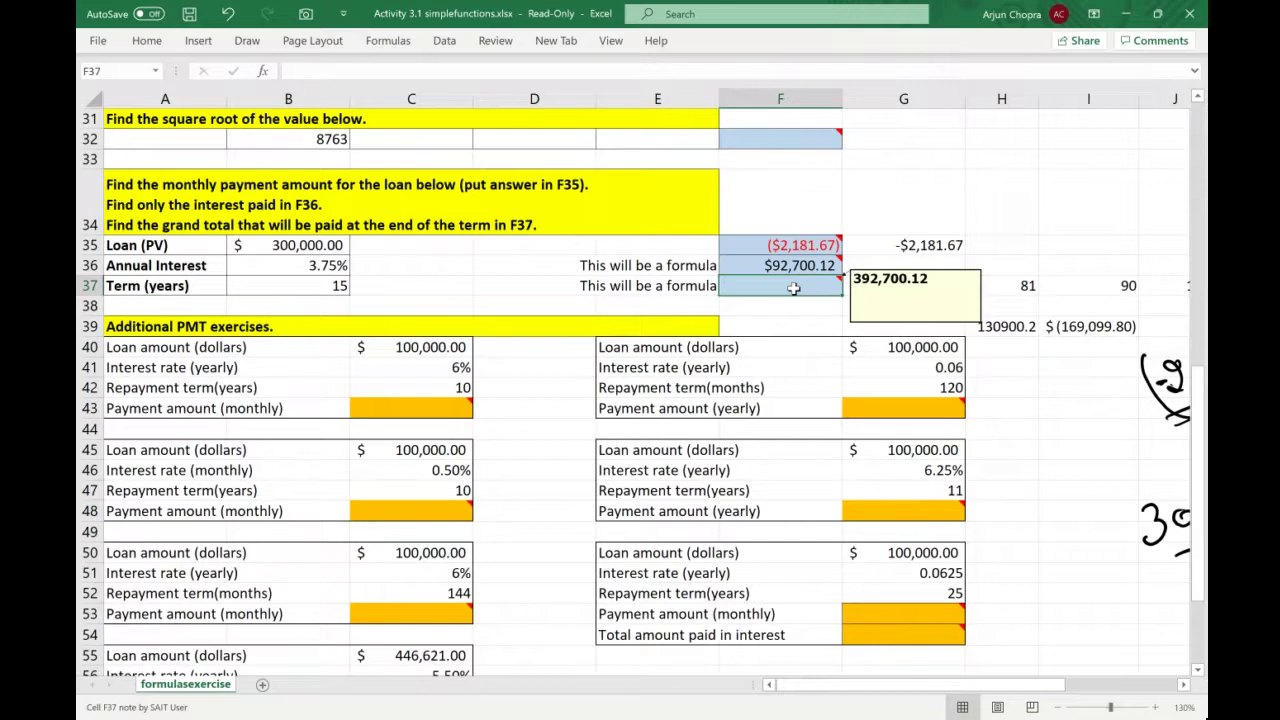
{"action": "double_click", "coordinate": [792, 264]}
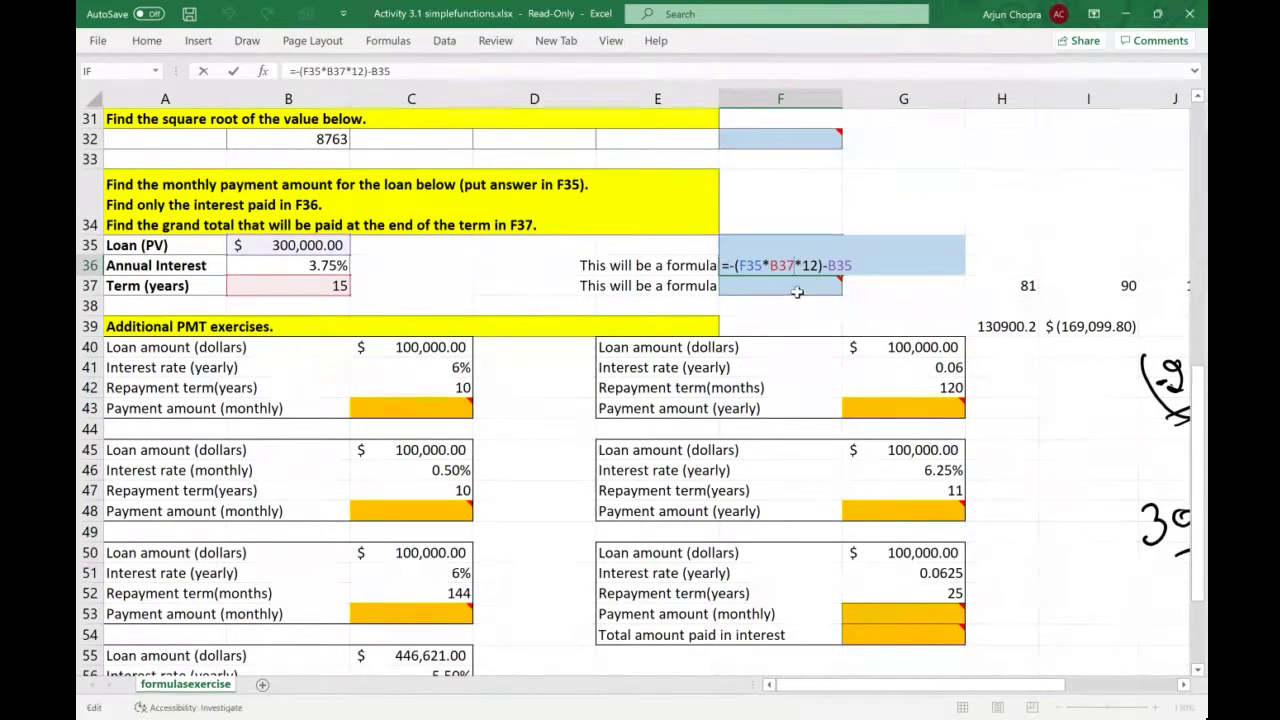
{"action": "key", "text": "Return"}
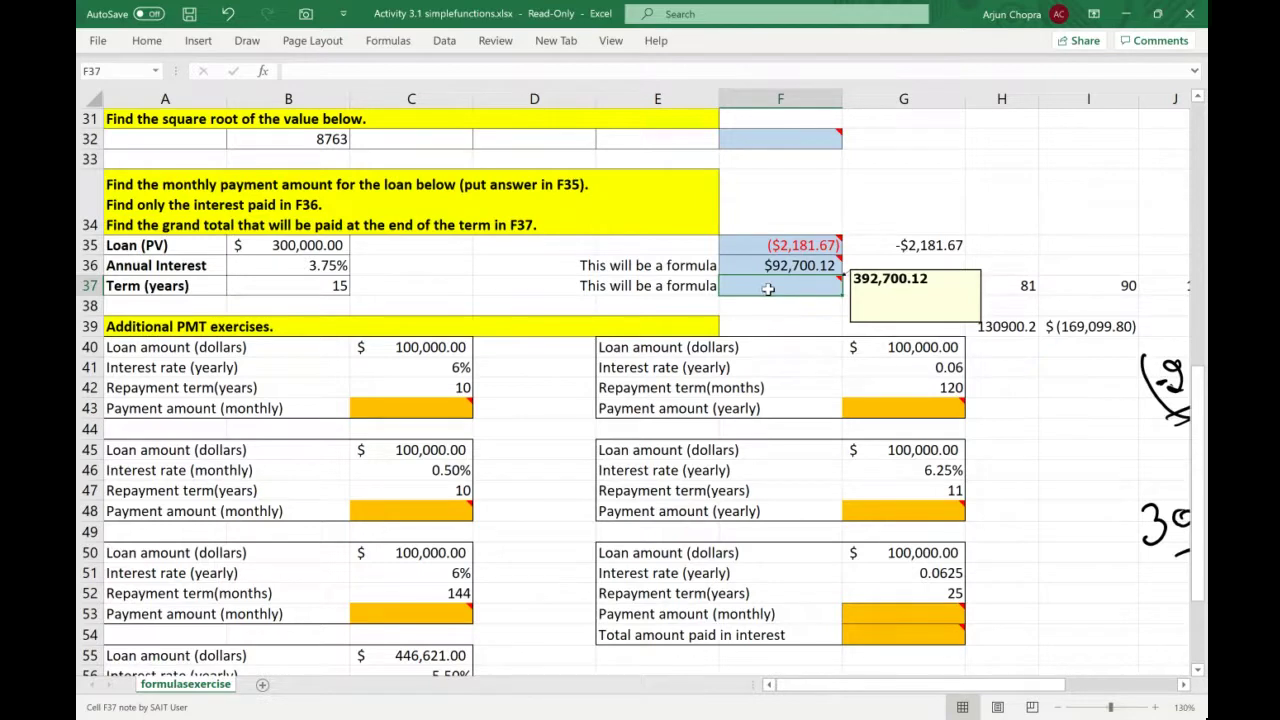
{"action": "type", "text": "="}
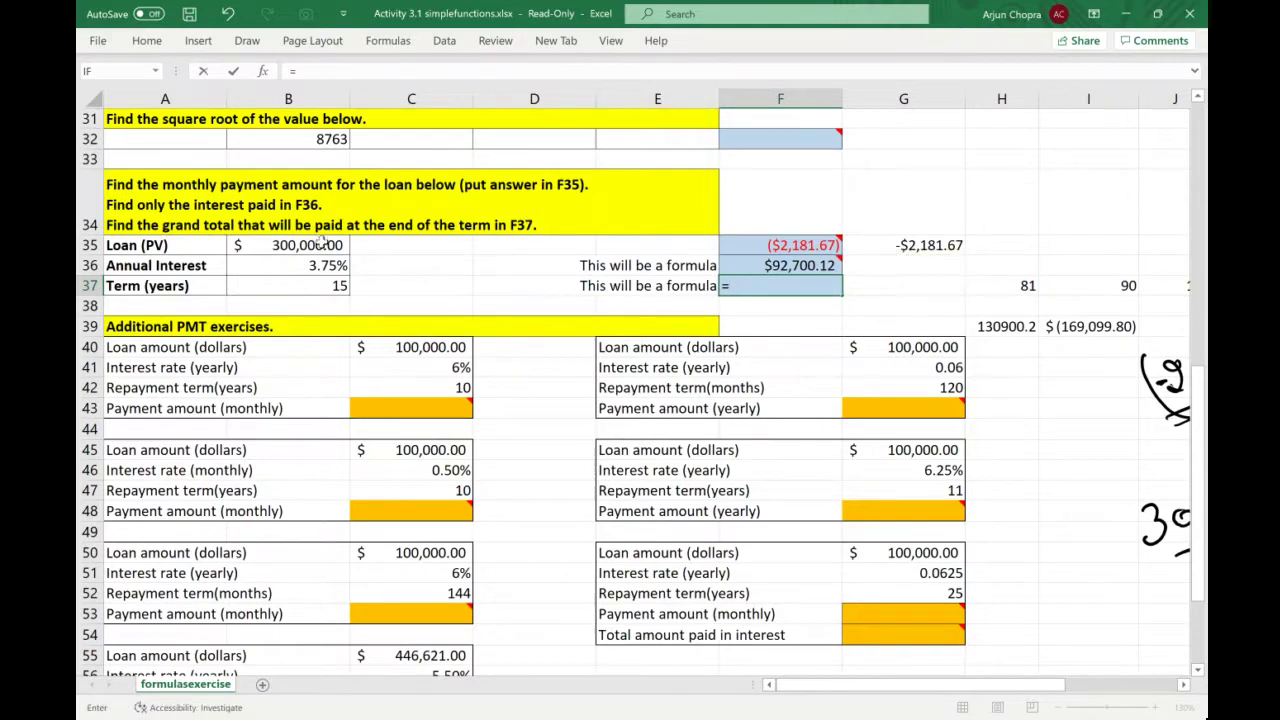
{"action": "left_click", "coordinate": [775, 265]}
{"action": "type", "text": "+"}
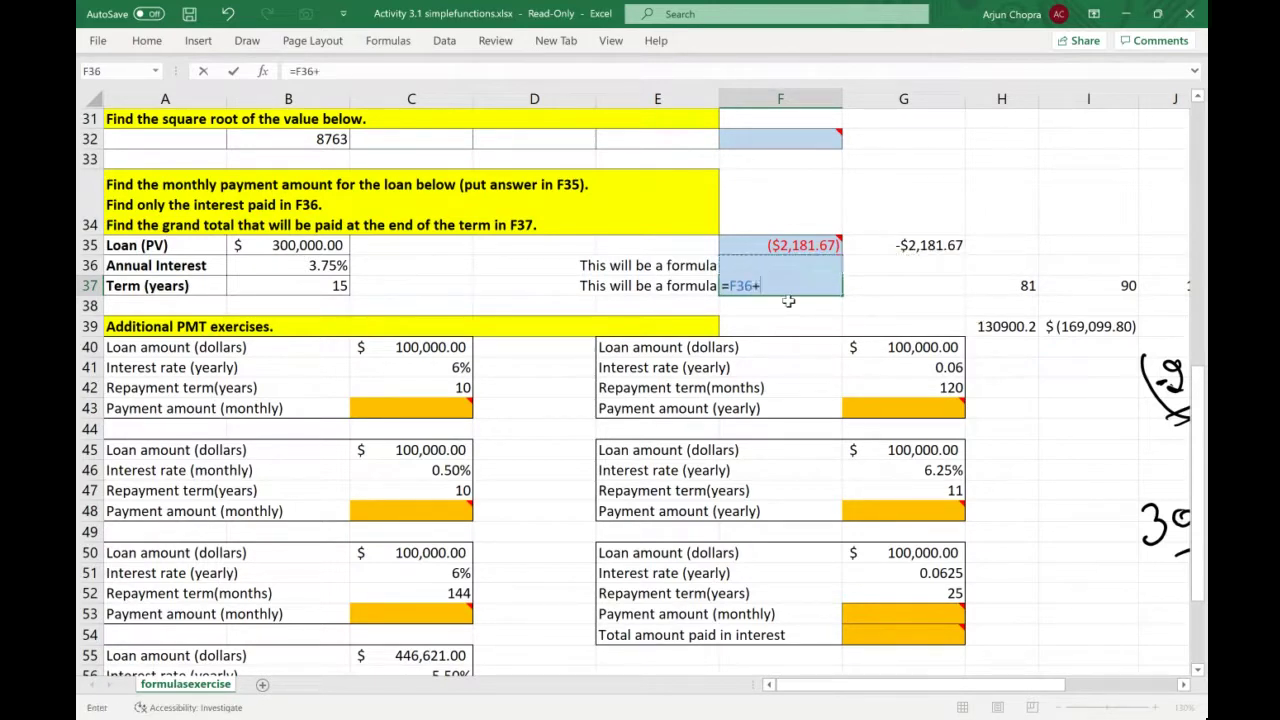
{"action": "left_click", "coordinate": [330, 246]}
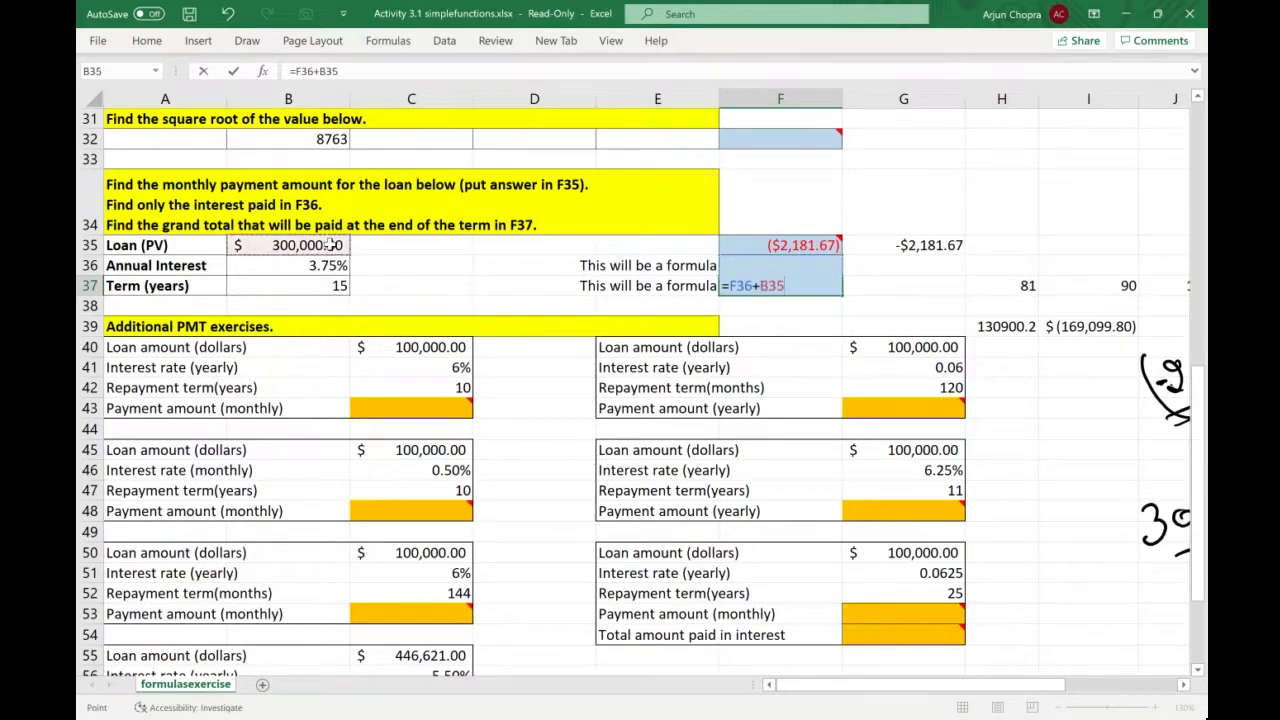
{"action": "key", "text": "Return"}
{"action": "mouse_move", "coordinate": [832, 285]}
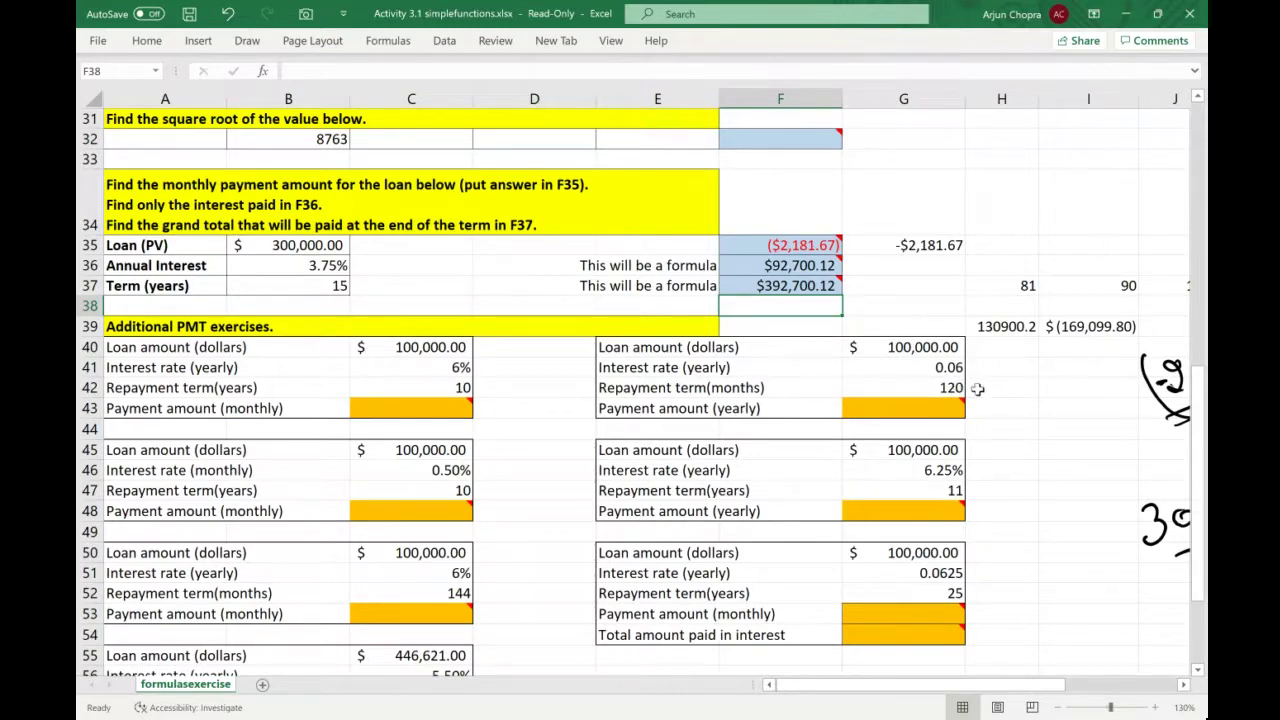
Step: Convert the 120-month repayment term to years in I42 with =120/12
{"action": "left_click", "coordinate": [1051, 388]}
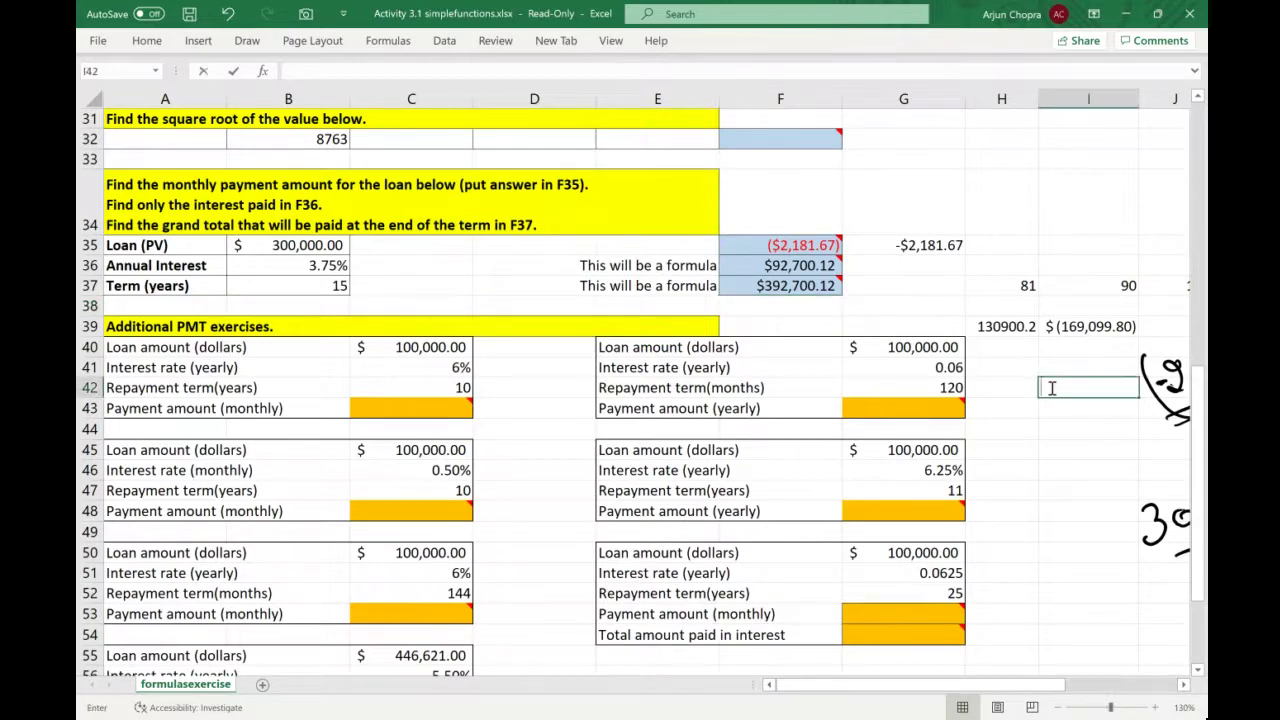
{"action": "type", "text": "=="}
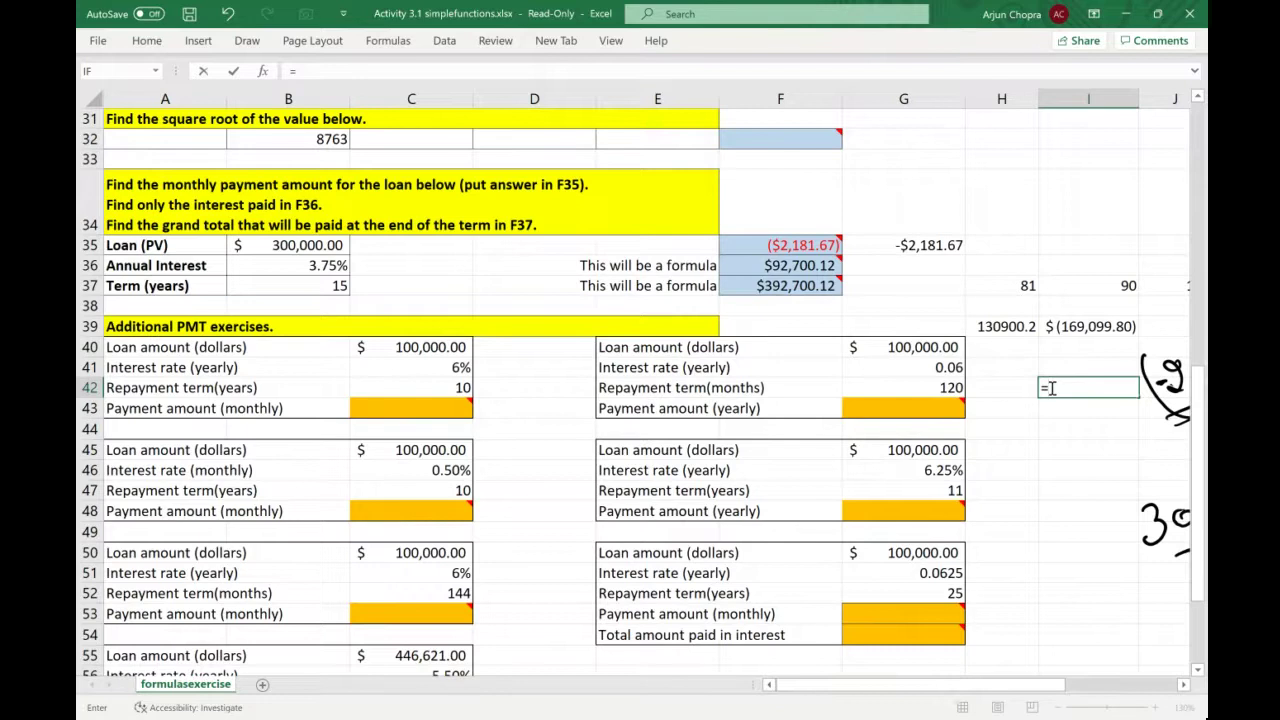
{"action": "type", "text": "120/12"}
{"action": "key", "text": "Return"}
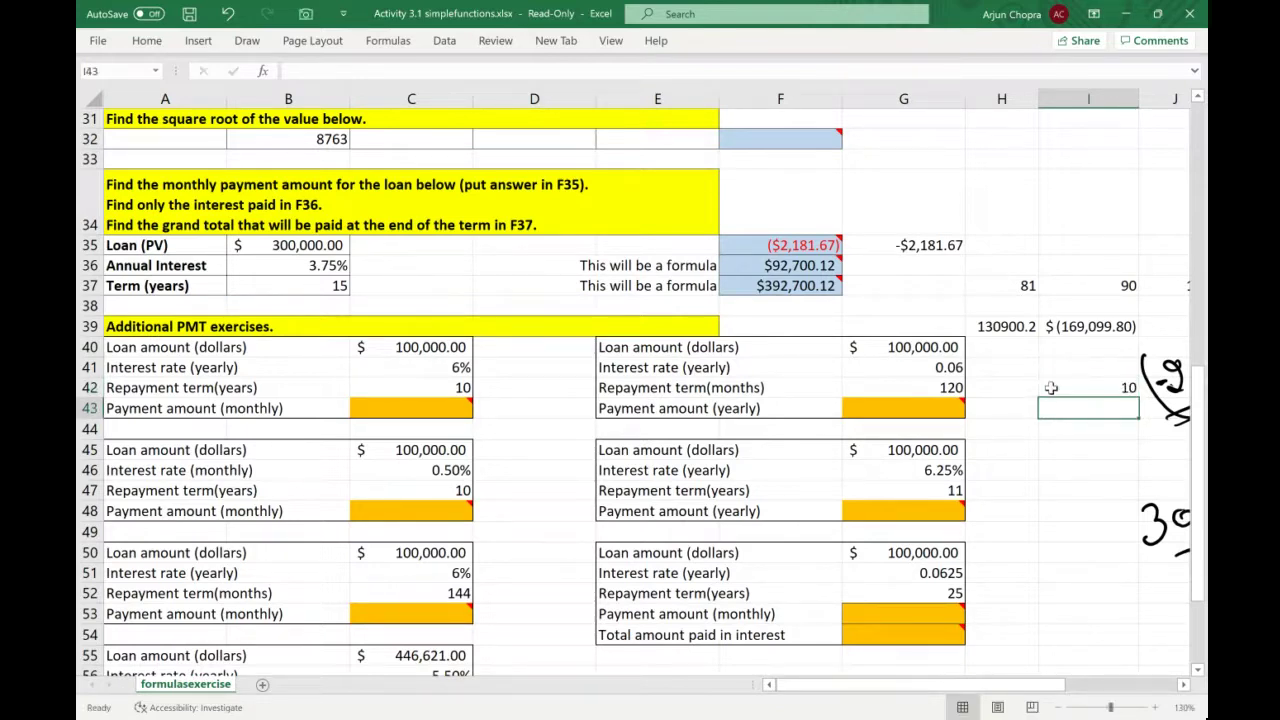
Step: Calculate the loan's yearly payment amount in G43 with =PMT(G41,G42/12,G40)
{"action": "left_click", "coordinate": [956, 408]}
{"action": "type", "text": "="}
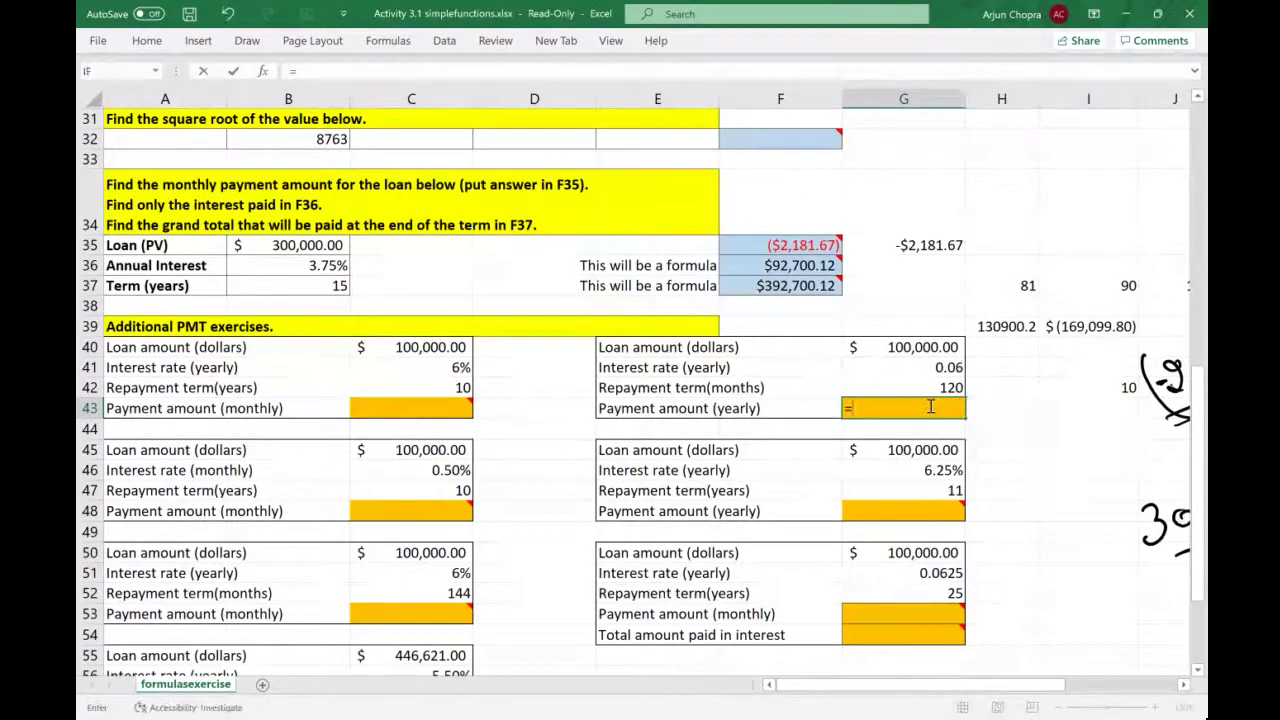
{"action": "type", "text": "pm"}
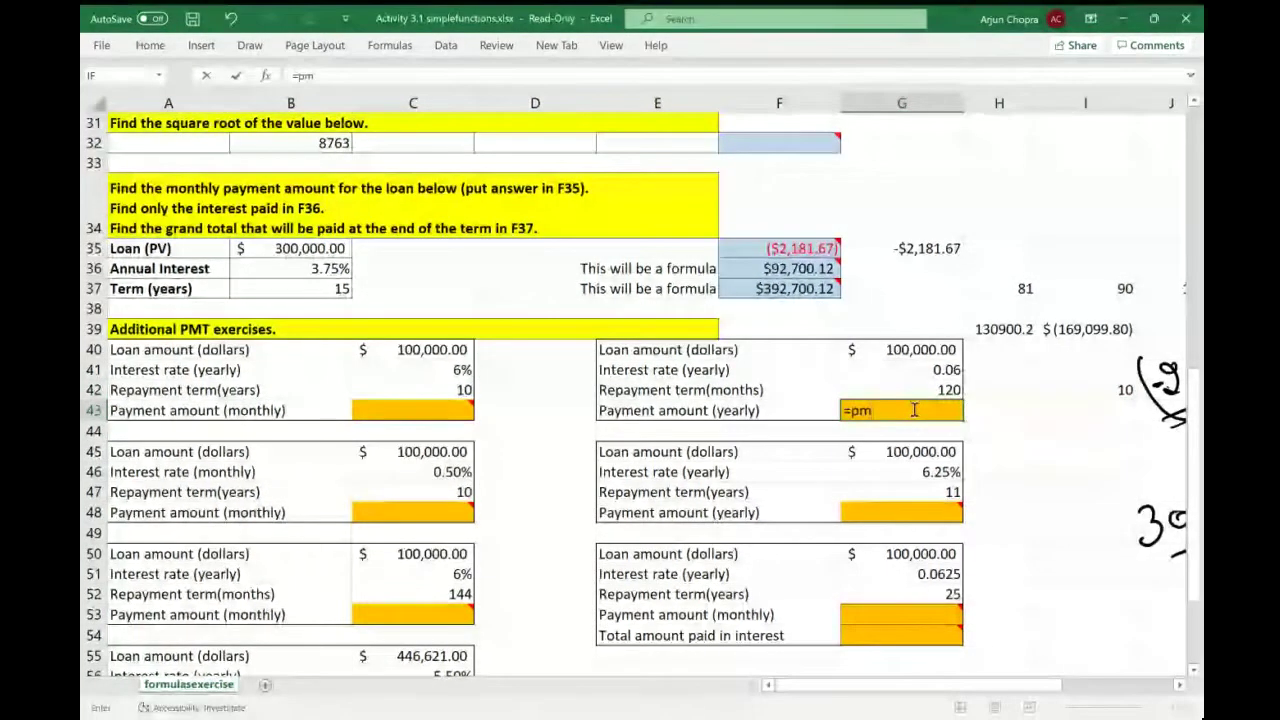
{"action": "type", "text": "t"}
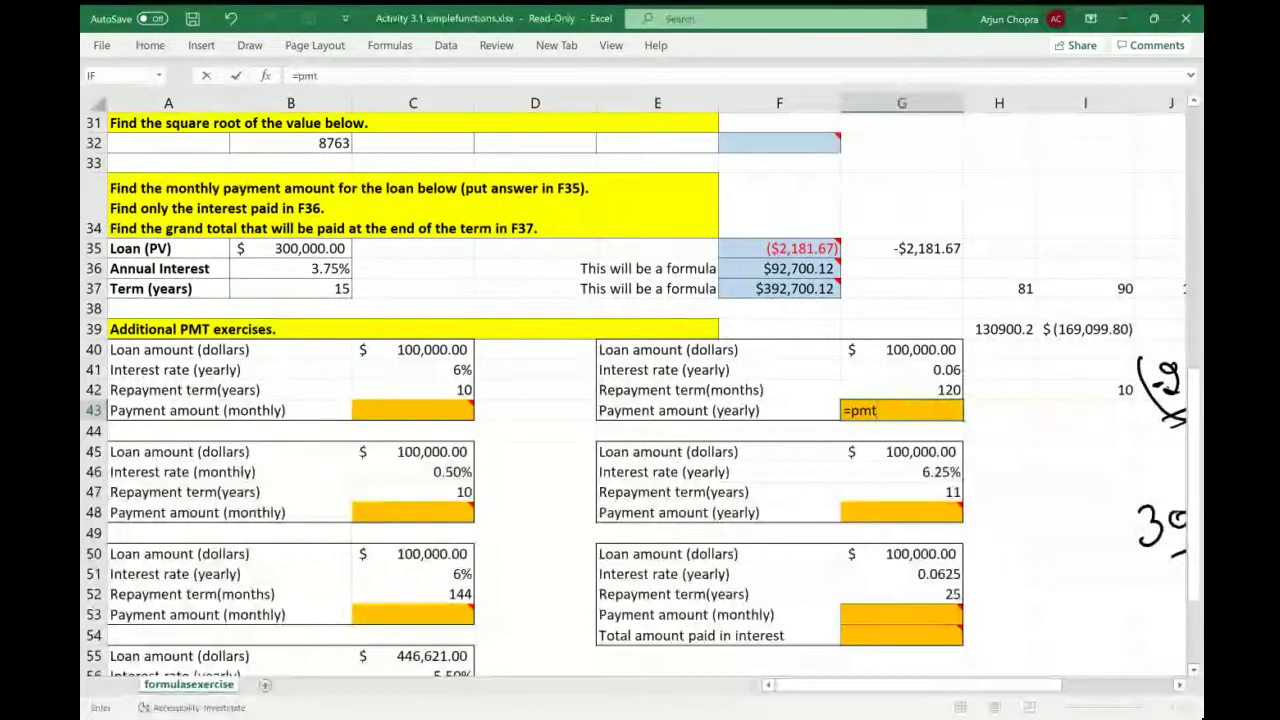
{"action": "key", "text": "Tab"}
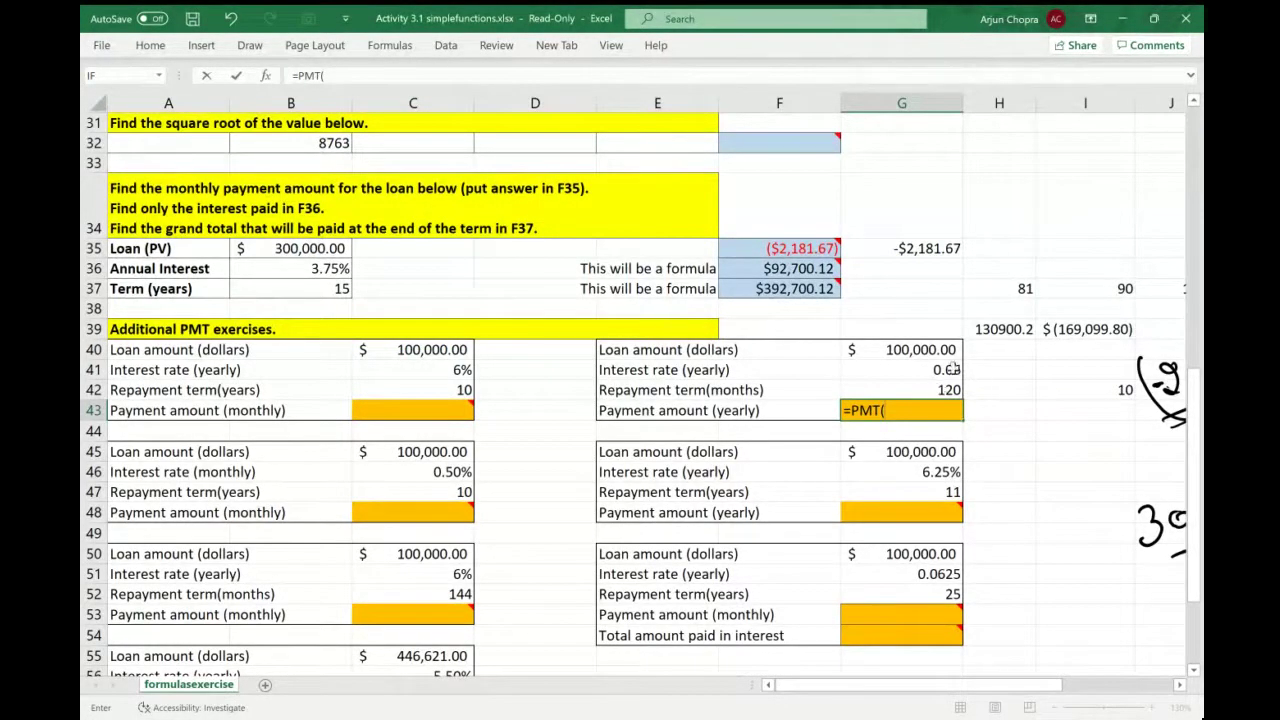
{"action": "left_click", "coordinate": [947, 370]}
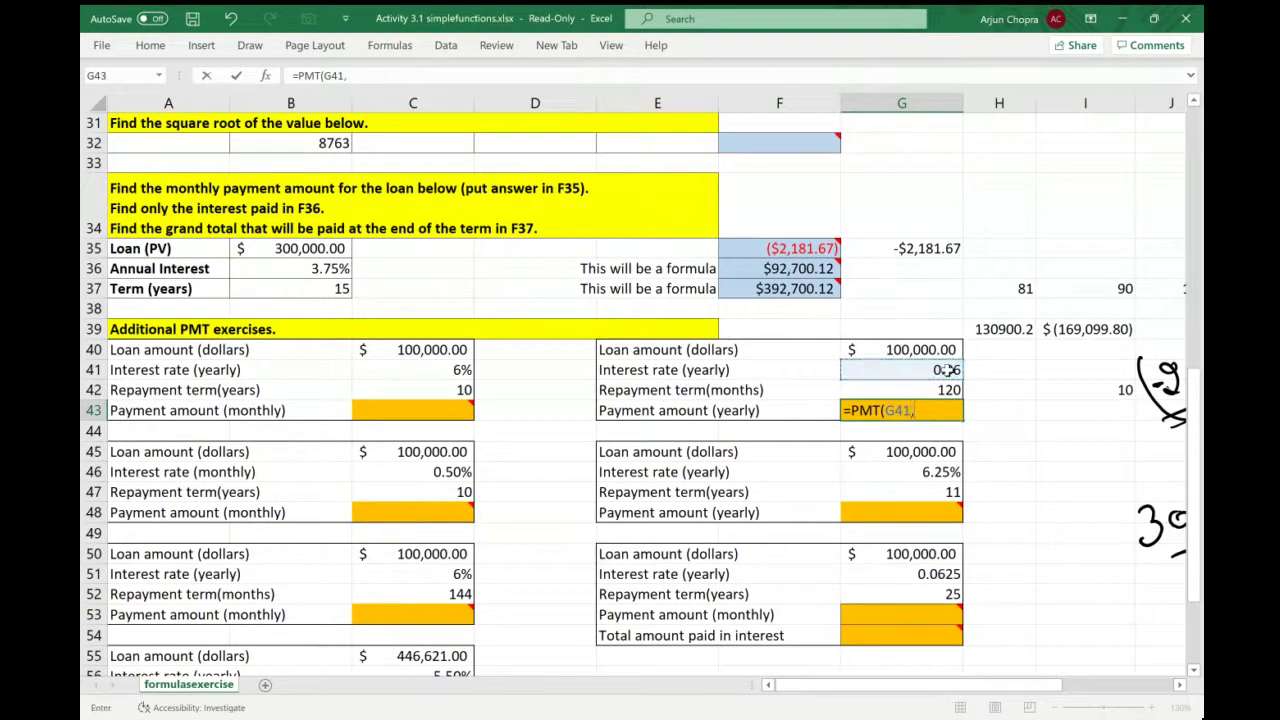
{"action": "type", "text": ","}
{"action": "mouse_move", "coordinate": [915, 418]}
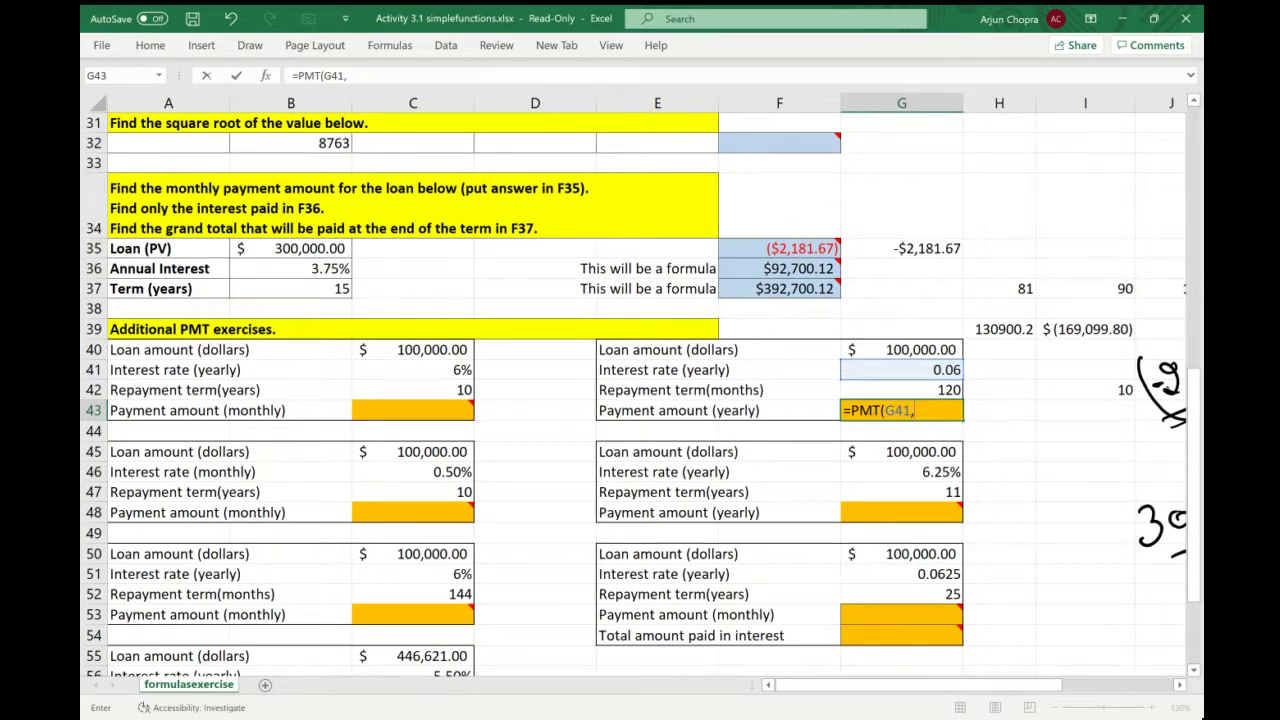
{"action": "left_click", "coordinate": [945, 393]}
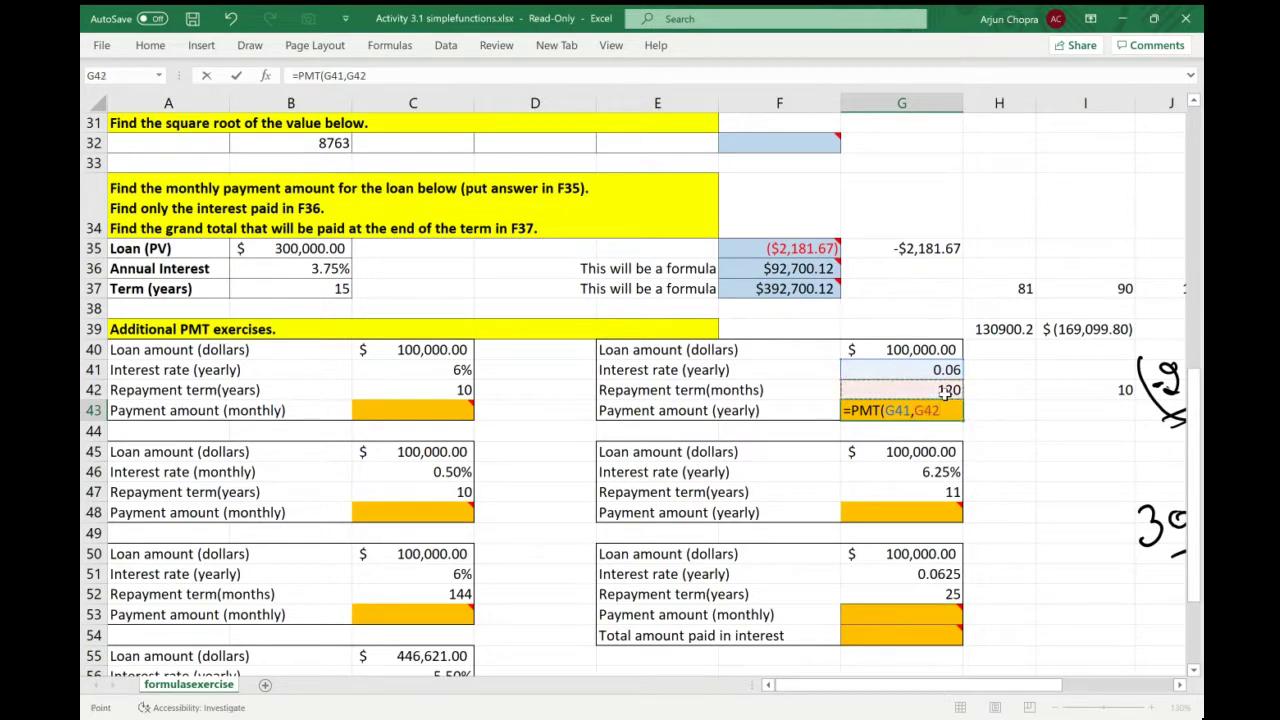
{"action": "type", "text": "/12,"}
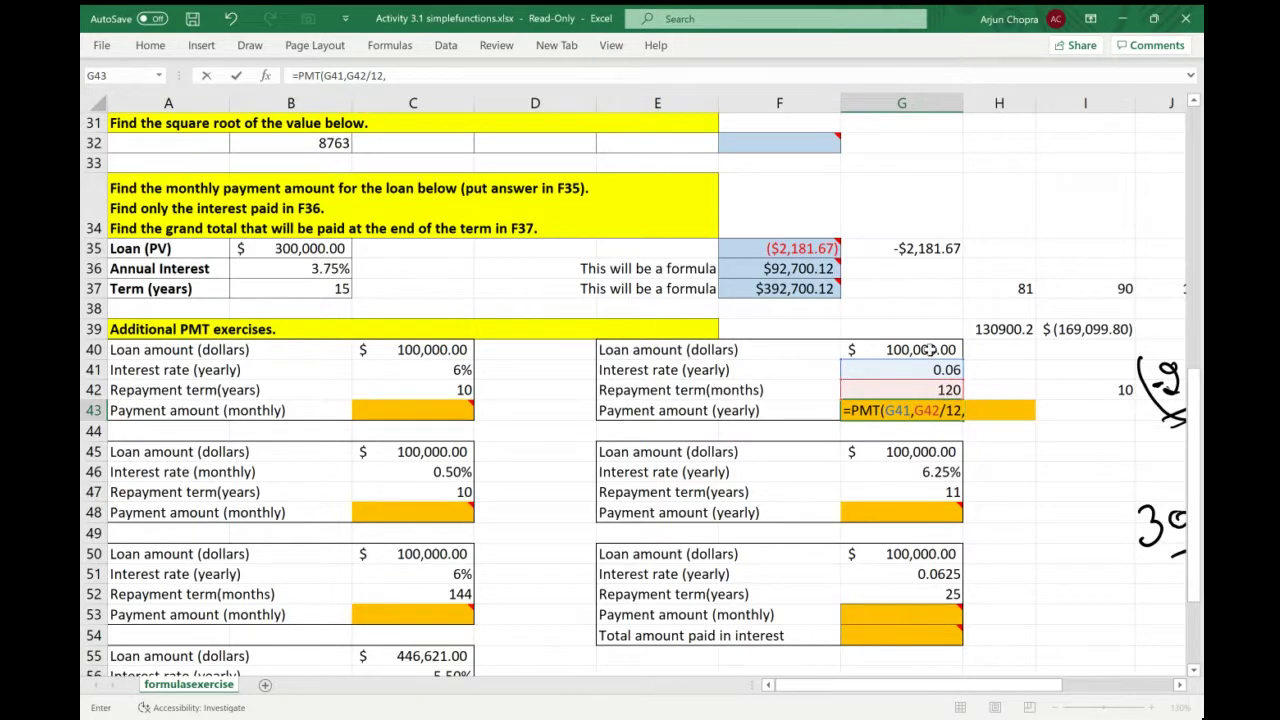
{"action": "left_click", "coordinate": [928, 349]}
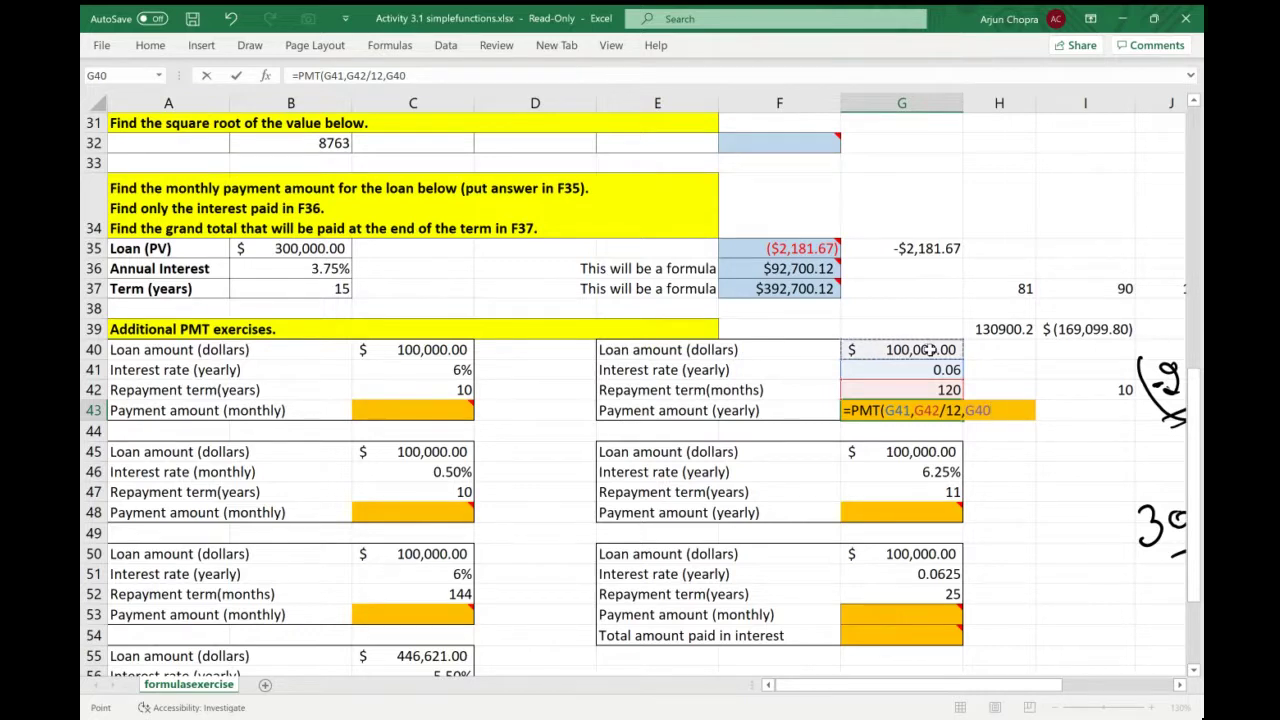
{"action": "key", "text": "Return"}
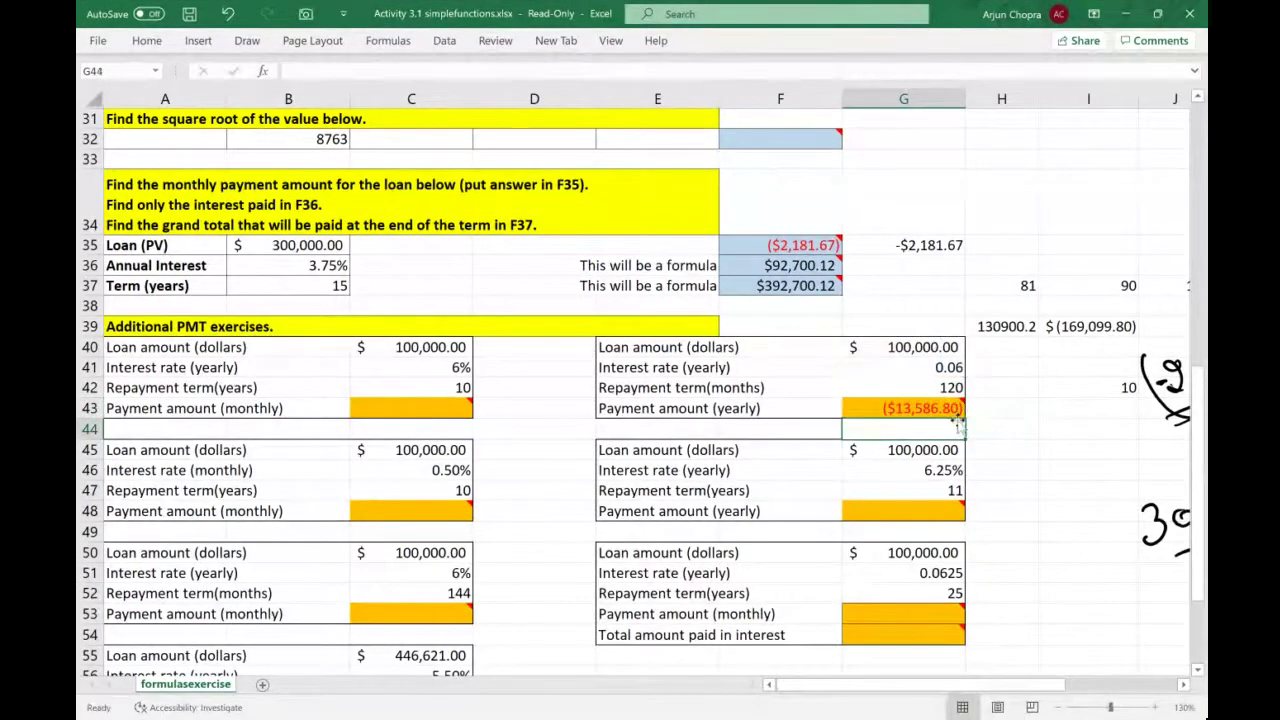
Step: Read the answer notes attached to G43 and to the MAX exercise's answer cell F26
{"action": "mouse_move", "coordinate": [963, 402]}
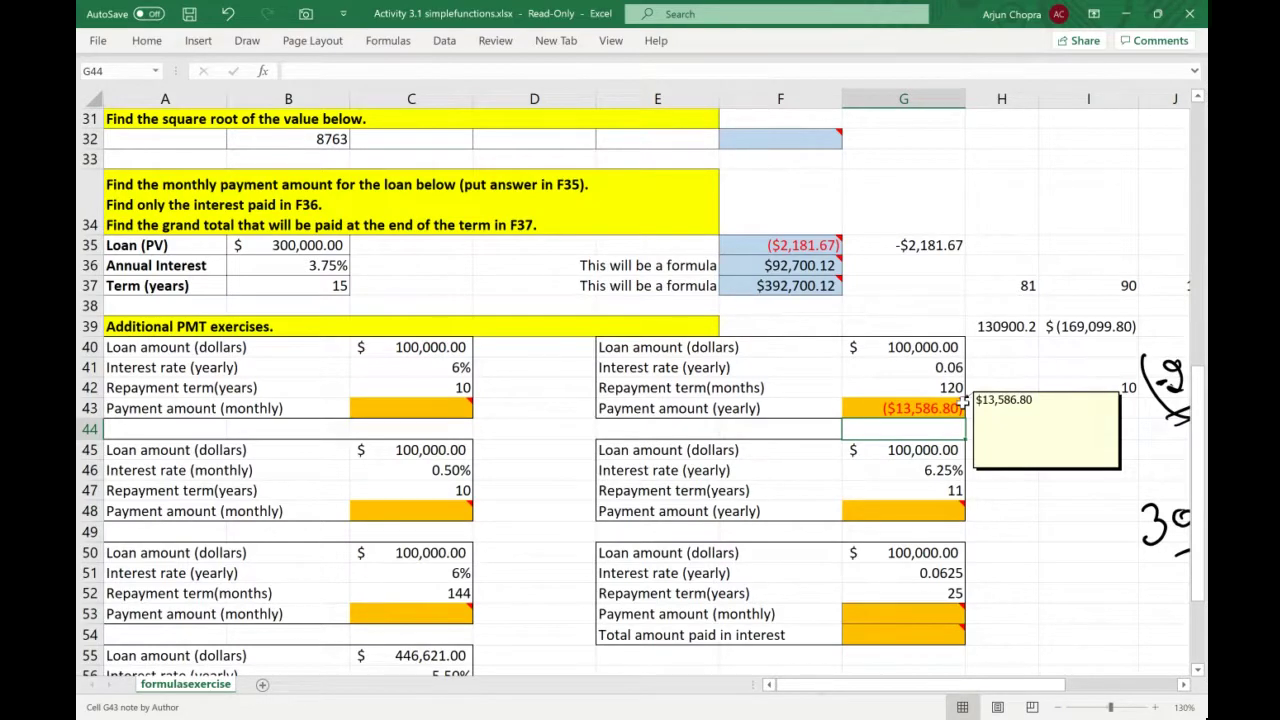
{"action": "scroll", "coordinate": [700, 400], "scroll_direction": "right", "scroll_amount": 4}
{"action": "scroll", "coordinate": [700, 400], "scroll_direction": "up", "scroll_amount": 4}
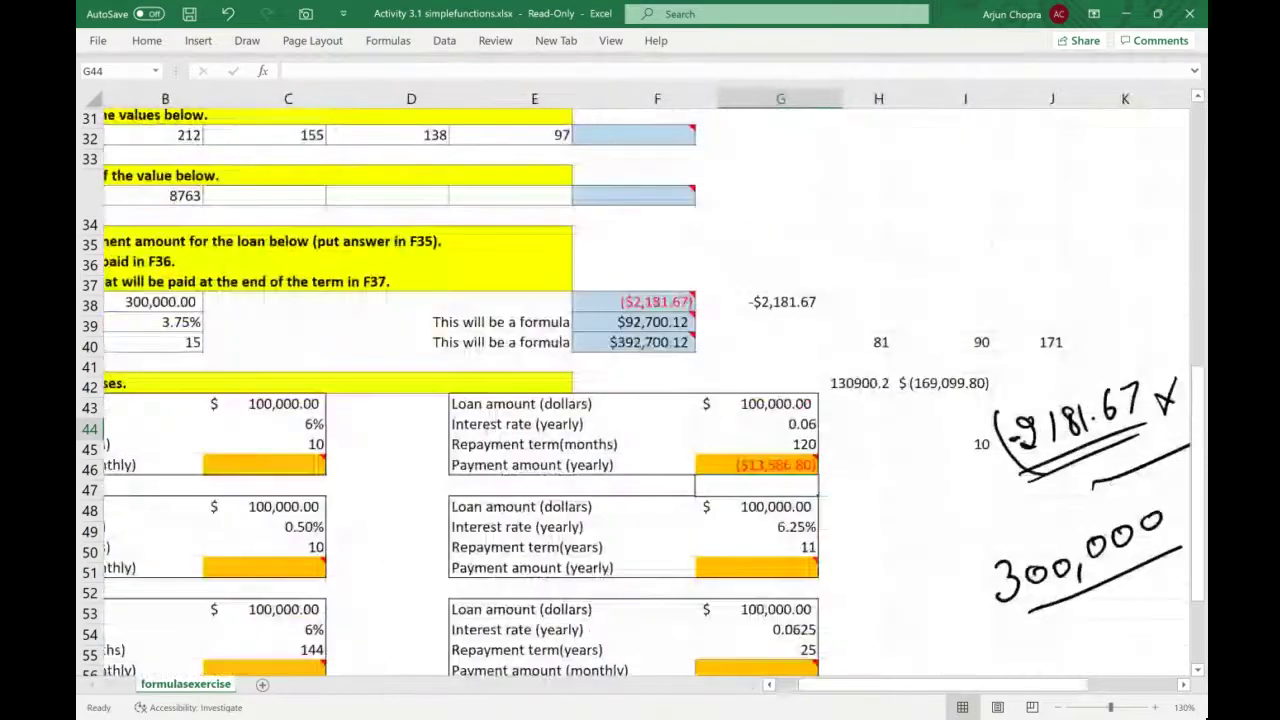
{"action": "scroll", "coordinate": [650, 390], "scroll_direction": "up", "scroll_amount": 1}
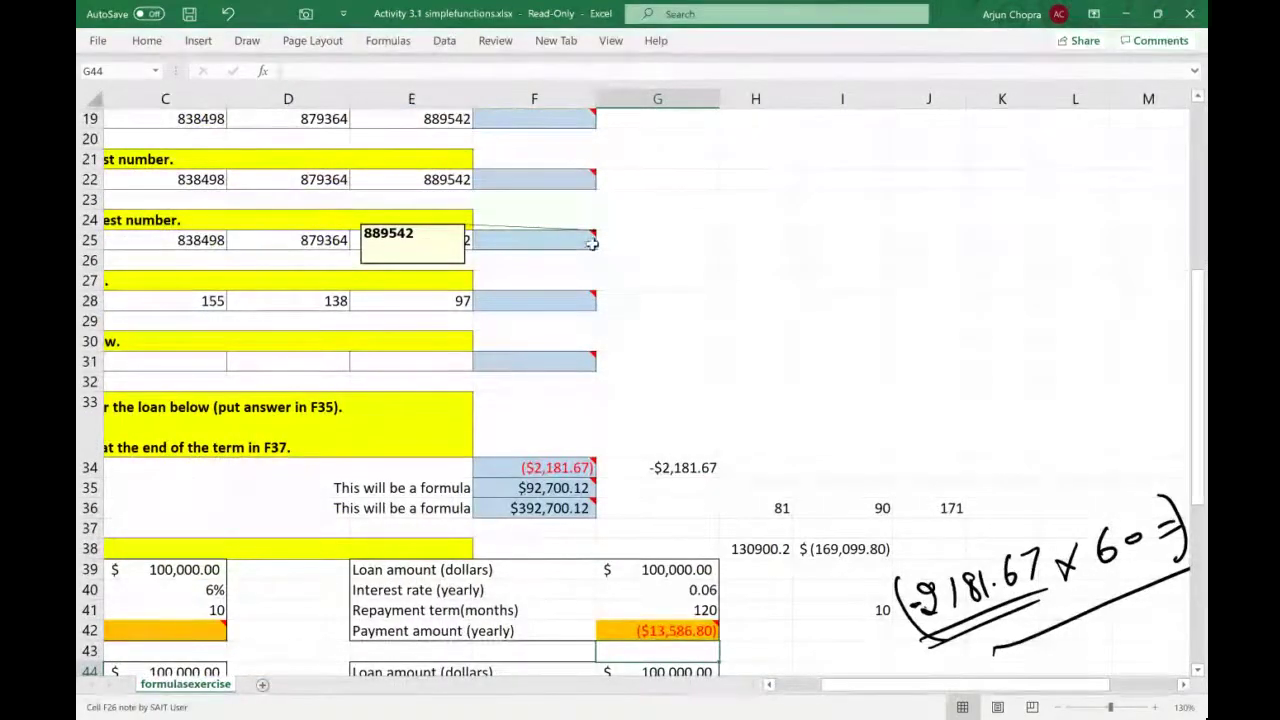
{"action": "mouse_move", "coordinate": [594, 235]}
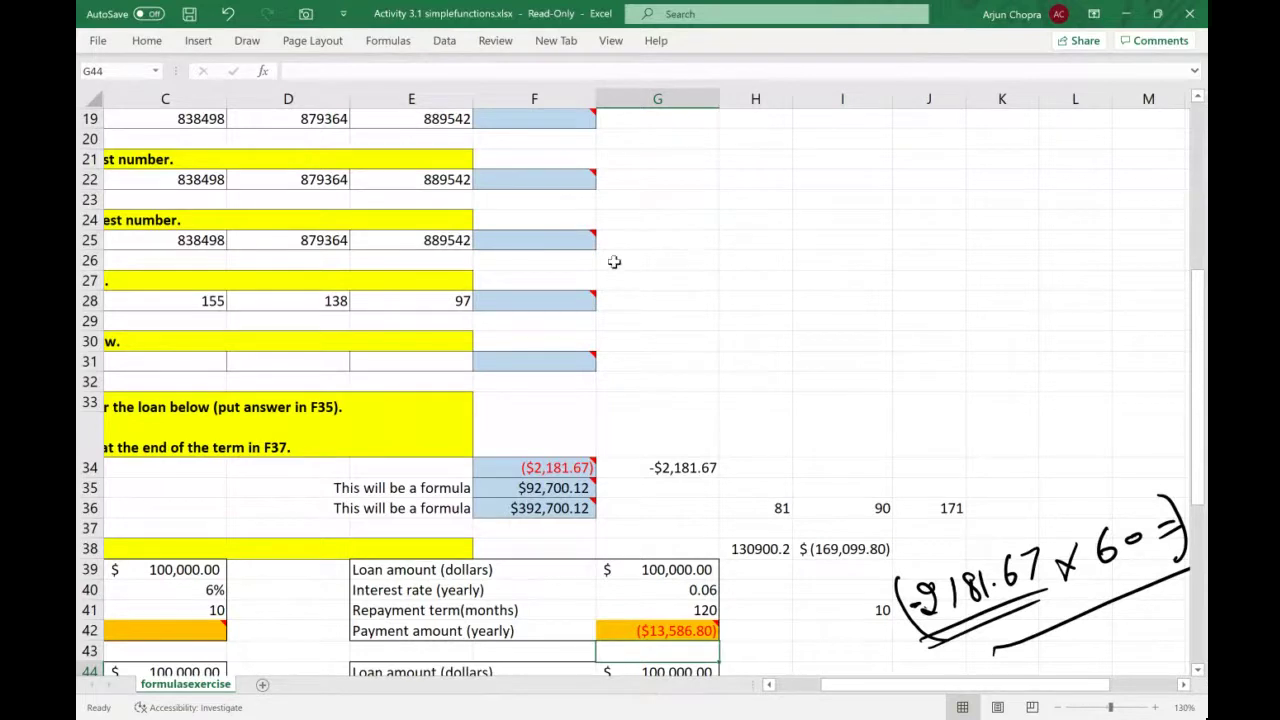
Step: Add a note to H26 containing 1234 in place of the author name, and view the note
{"action": "left_click", "coordinate": [747, 241]}
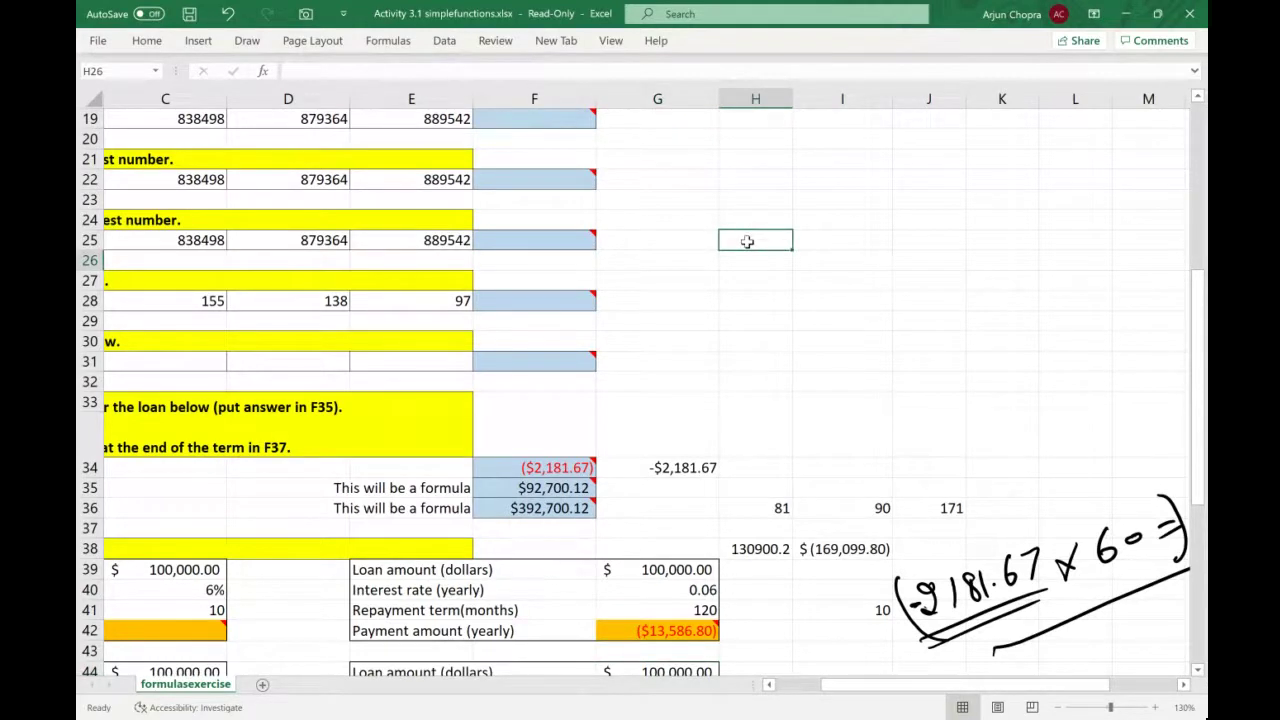
{"action": "right_click", "coordinate": [747, 241]}
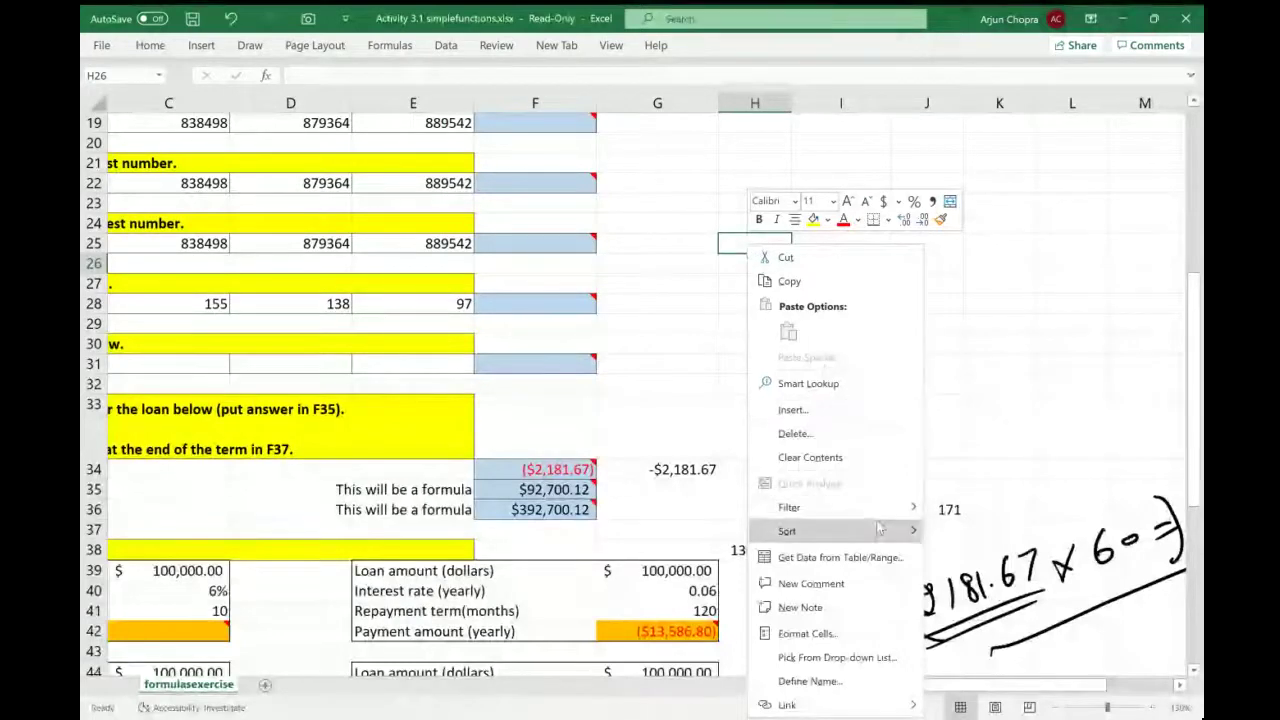
{"action": "left_click", "coordinate": [865, 602]}
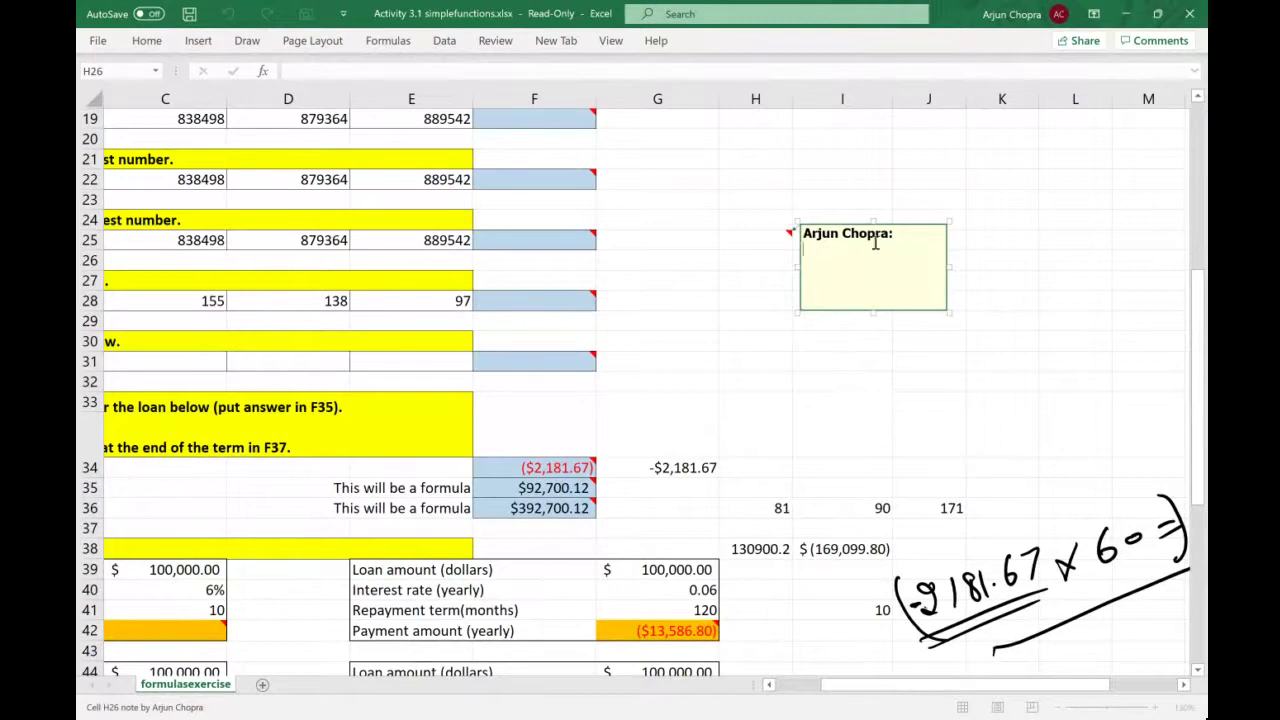
{"action": "key", "text": "BackSpace"}
{"action": "key", "text": "BackSpace"}
{"action": "key", "text": "BackSpace"}
{"action": "key", "text": "BackSpace"}
{"action": "key", "text": "BackSpace"}
{"action": "key", "text": "BackSpace"}
{"action": "key", "text": "BackSpace"}
{"action": "key", "text": "BackSpace"}
{"action": "key", "text": "BackSpace"}
{"action": "key", "text": "BackSpace"}
{"action": "key", "text": "BackSpace"}
{"action": "key", "text": "BackSpace"}
{"action": "key", "text": "BackSpace"}
{"action": "type", "text": "1234"}
{"action": "left_click", "coordinate": [1080, 256]}
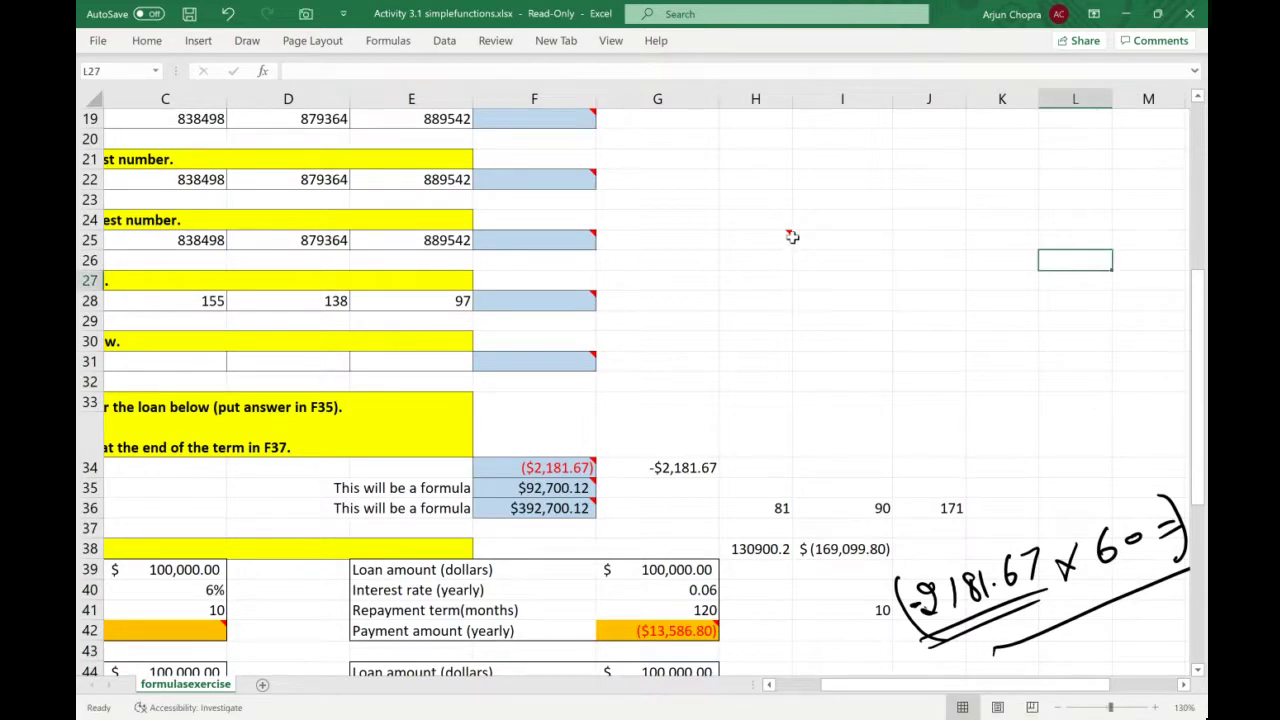
{"action": "mouse_move", "coordinate": [789, 235]}
{"action": "scroll", "coordinate": [595, 387], "scroll_direction": "left", "scroll_amount": 3}
{"action": "scroll", "coordinate": [595, 387], "scroll_direction": "down", "scroll_amount": 1}
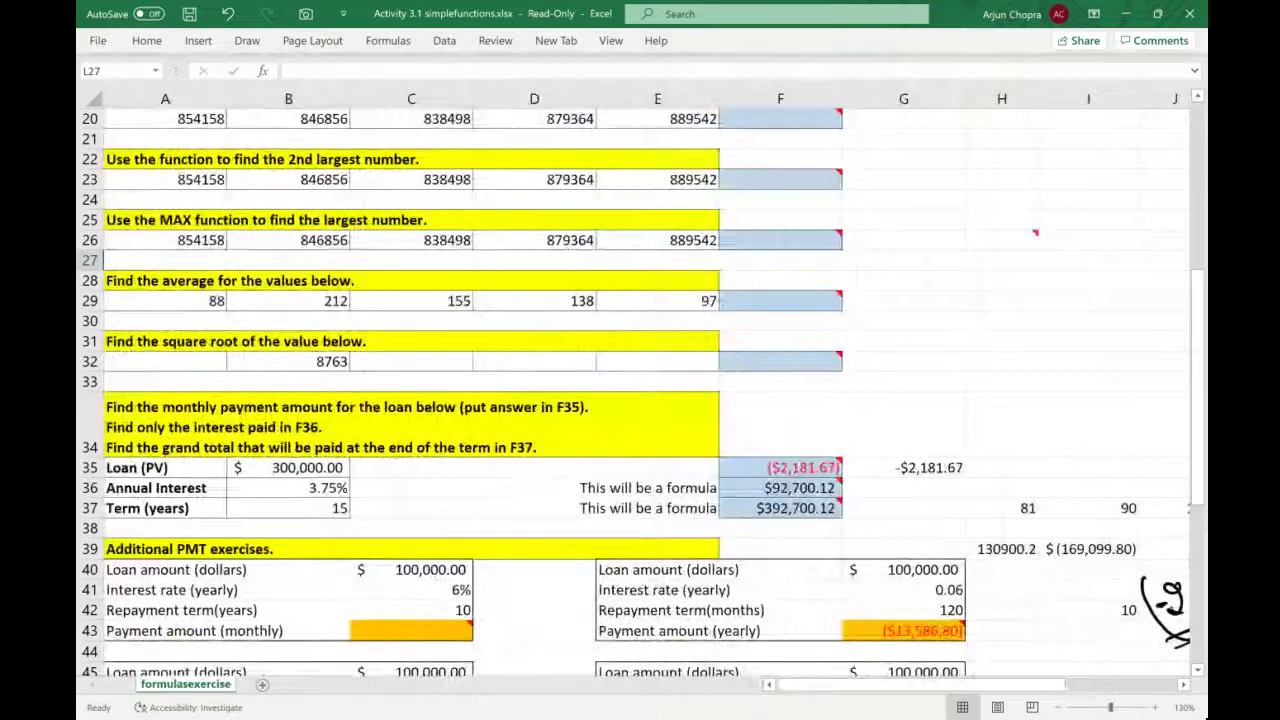